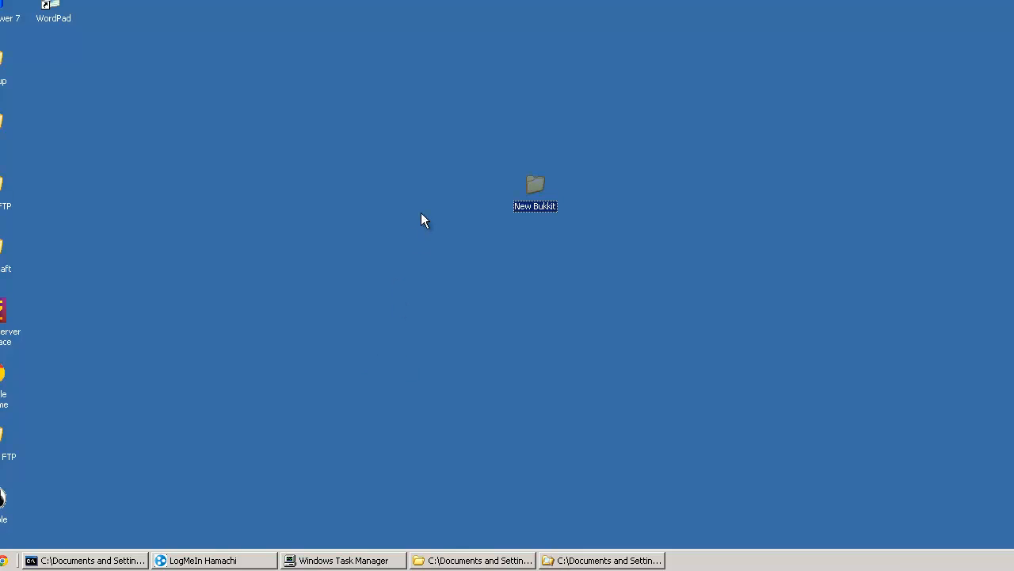
pyautogui.moveTo(473, 80); pyautogui.dragTo(584, 265)
pyautogui.click(581, 269)
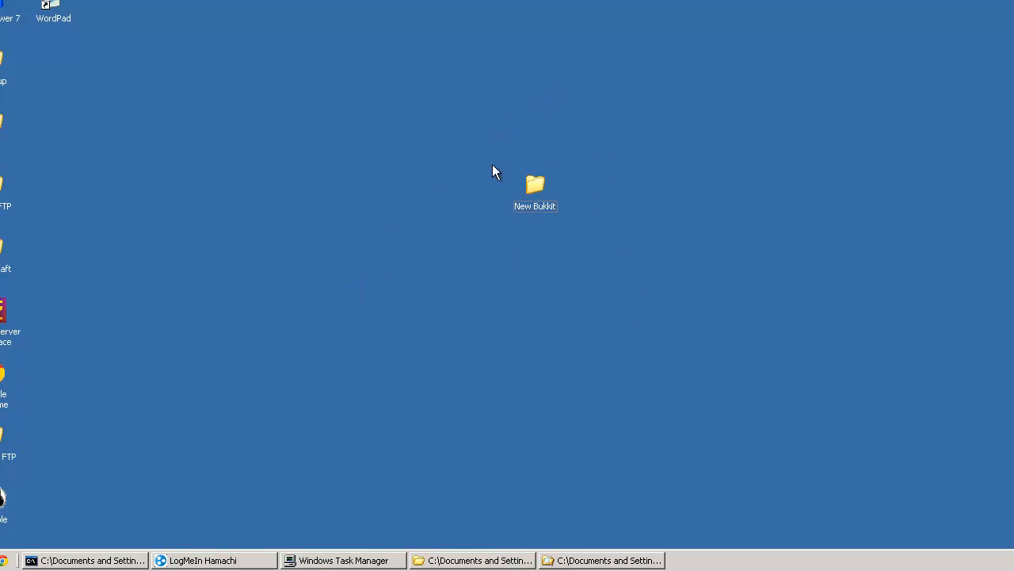
pyautogui.moveTo(501, 96); pyautogui.dragTo(773, 319)
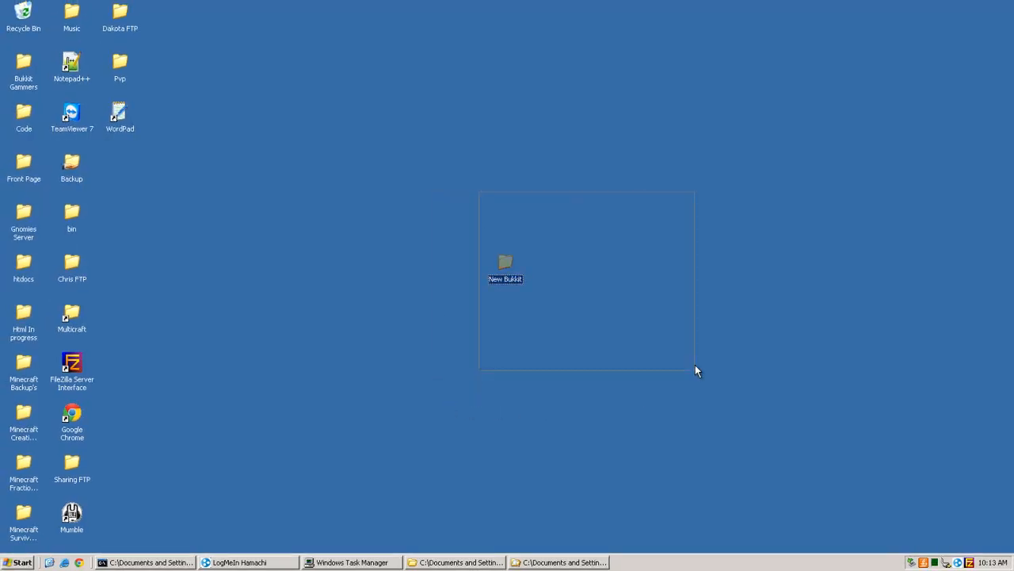
pyautogui.moveTo(695, 367); pyautogui.dragTo(684, 301)
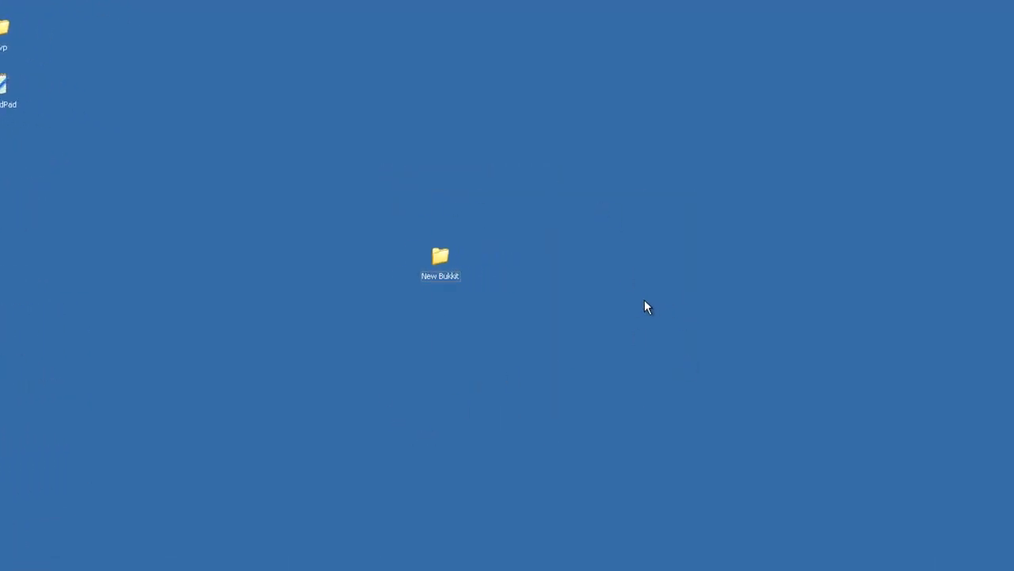
pyautogui.moveTo(634, 203); pyautogui.dragTo(623, 336)
pyautogui.click(541, 347)
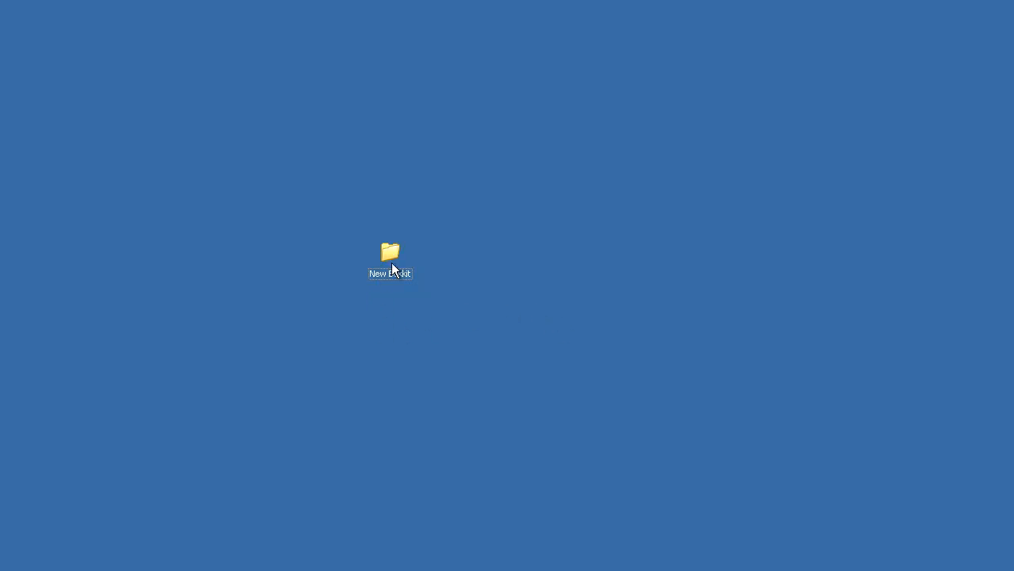
# Step: Open the New Bukkit folder on the desktop
pyautogui.click(391, 262)
pyautogui.click(464, 227)
pyautogui.click(388, 260)
pyautogui.click(580, 303)
pyautogui.doubleClick(391, 261)
pyautogui.moveTo(258, 400); pyautogui.dragTo(216, 441)
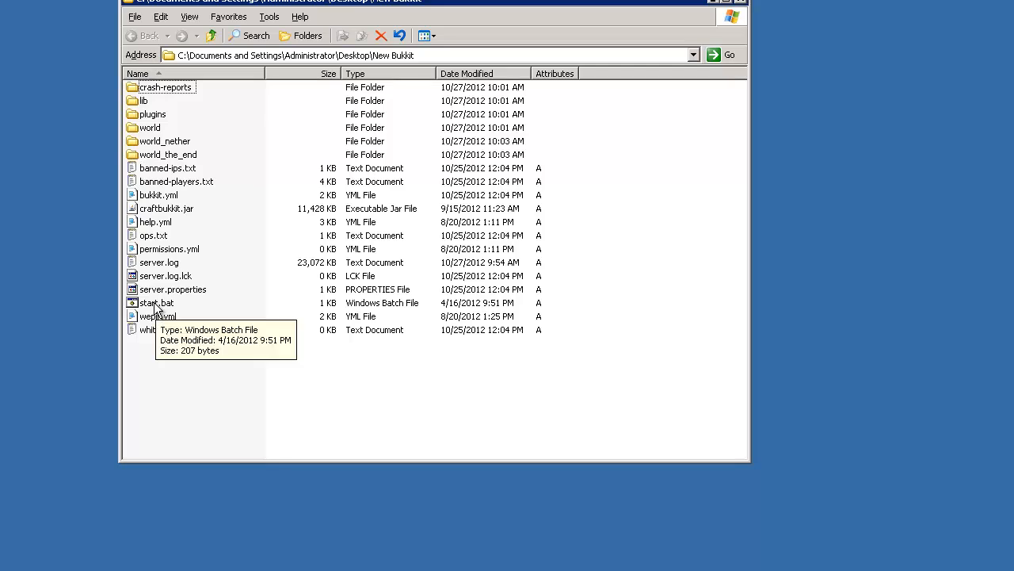
# Step: Open the start.bat file from the New Bukkit folder for editing in Notepad++
pyautogui.moveTo(217, 389); pyautogui.dragTo(183, 456)
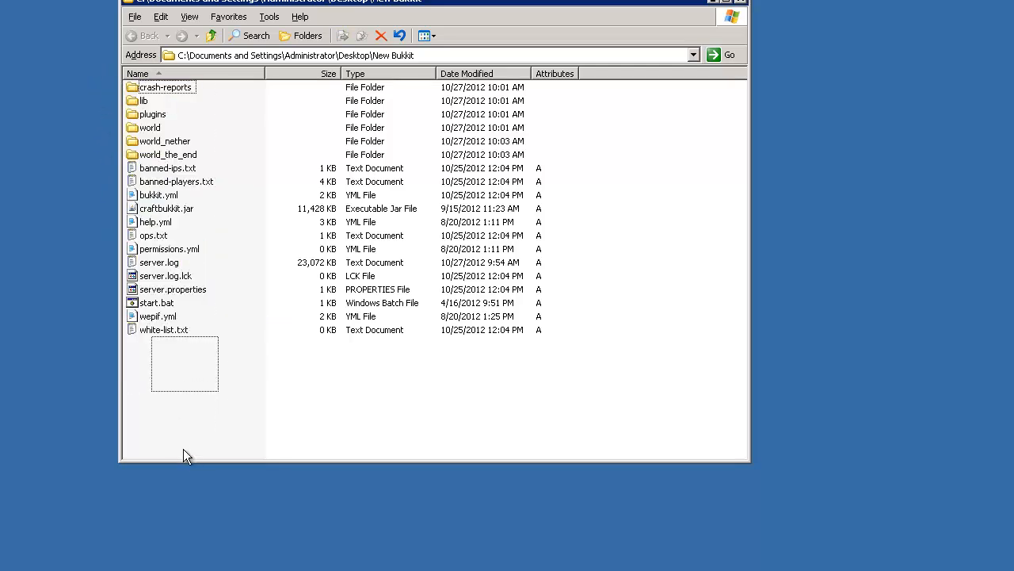
pyautogui.rightClick(145, 304)
pyautogui.click(202, 348)
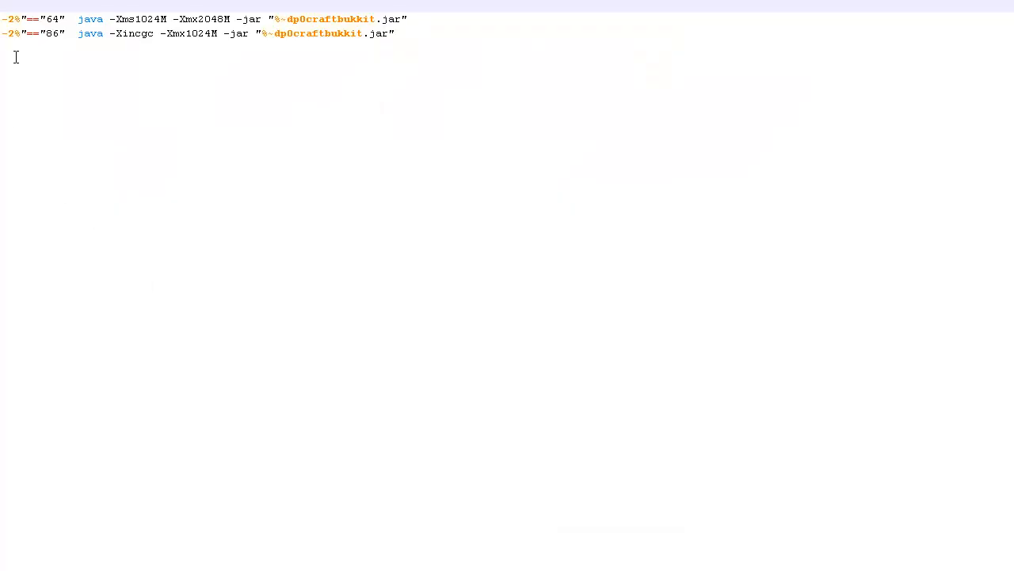
# Step: Examine the start.bat launch lines for the 64 and 86 architectures, including their memory arguments, and close the editor
pyautogui.hotkey('ctrl', 'a')
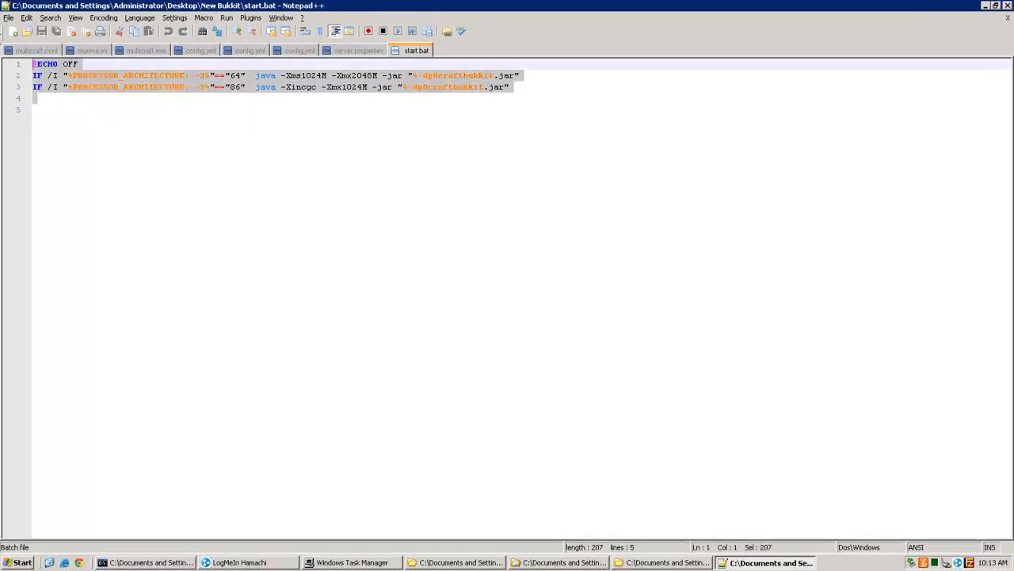
pyautogui.click(144, 184)
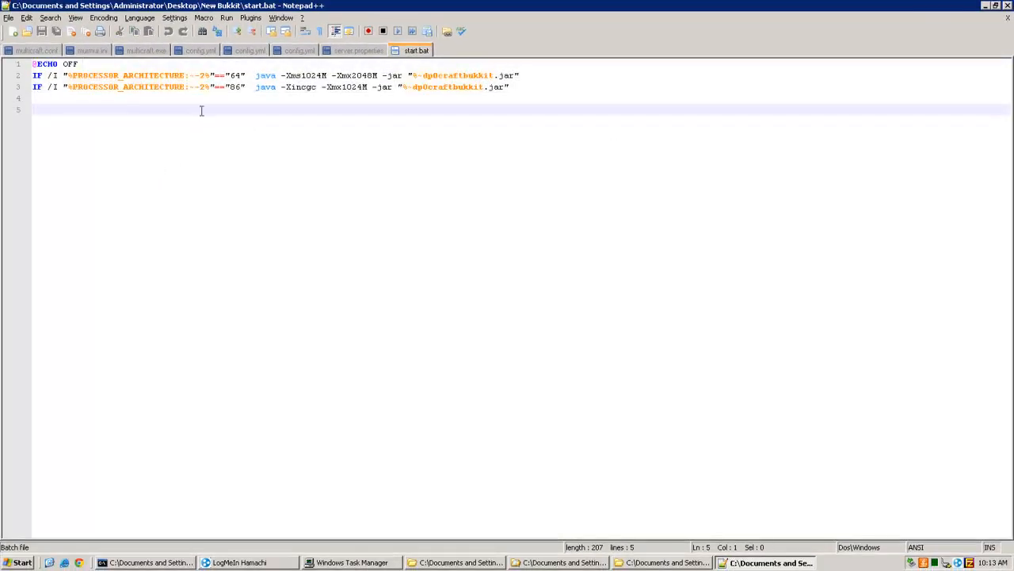
pyautogui.moveTo(532, 77); pyautogui.dragTo(210, 169)
pyautogui.click(352, 187)
pyautogui.moveTo(497, 92); pyautogui.dragTo(9, 61)
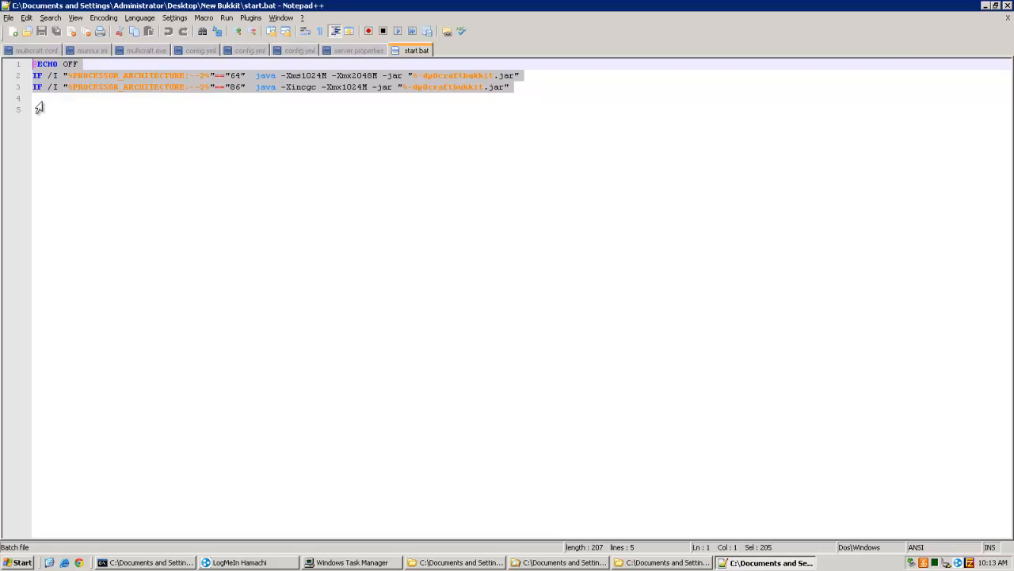
pyautogui.click(218, 265)
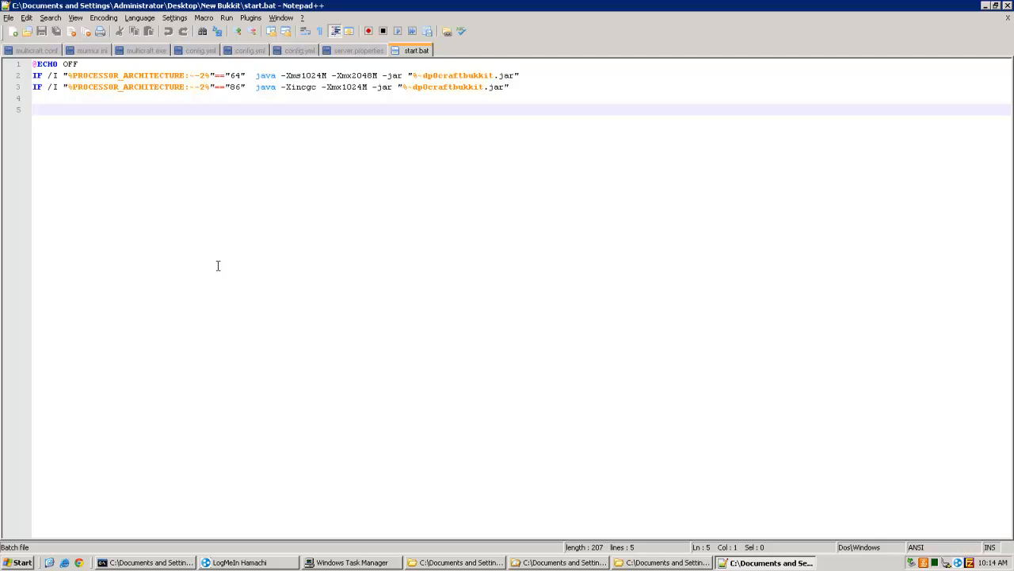
pyautogui.click(352, 88)
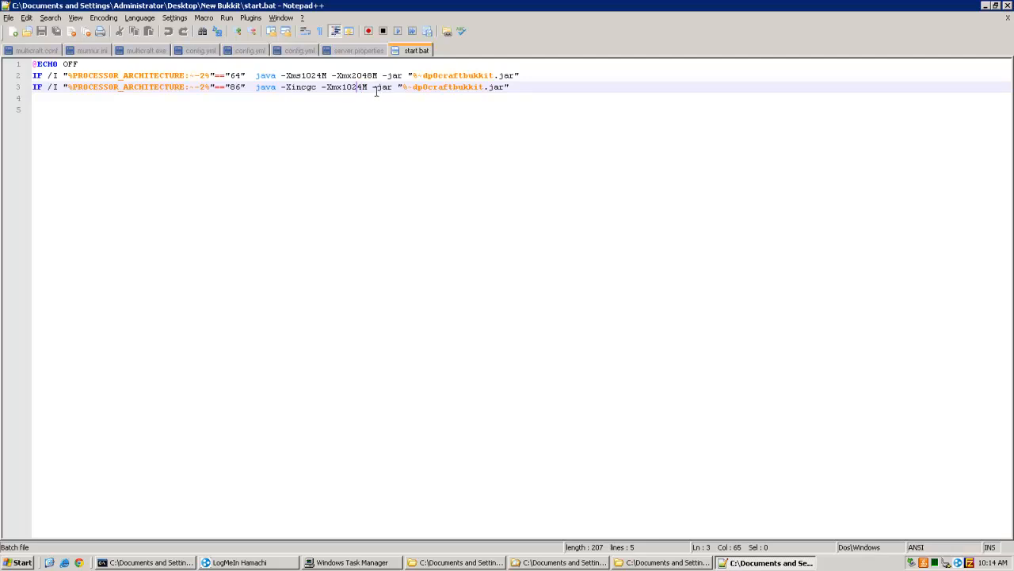
pyautogui.press('Up')
pyautogui.press('Up')
pyautogui.press('Left')
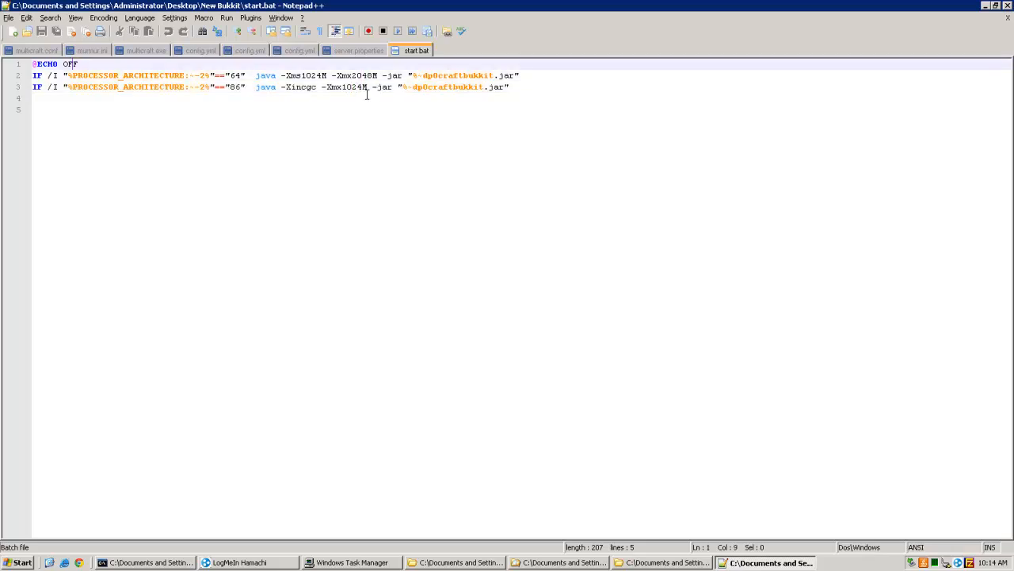
pyautogui.moveTo(546, 76); pyautogui.dragTo(507, 87)
pyautogui.click(702, 99)
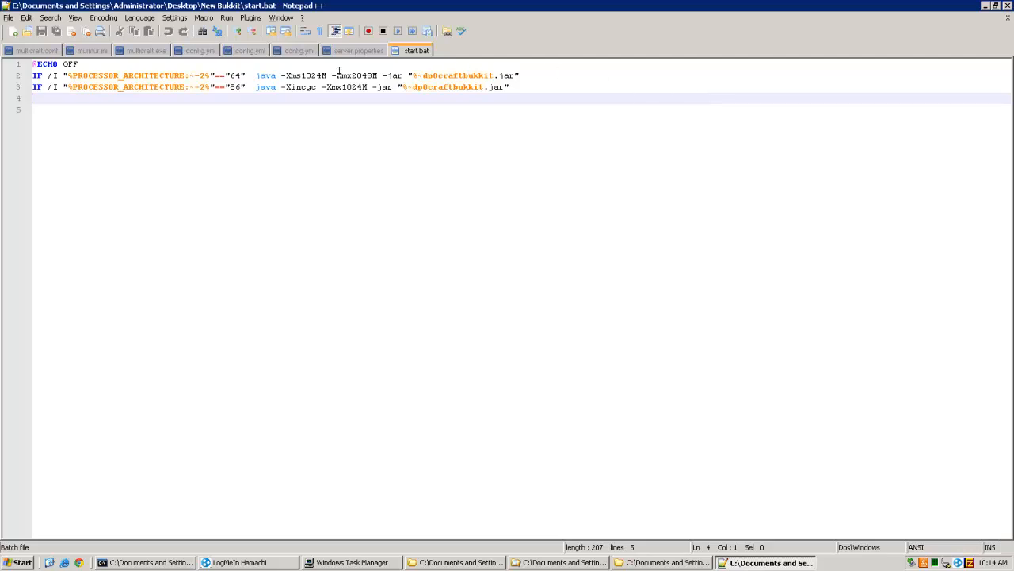
pyautogui.click(372, 73)
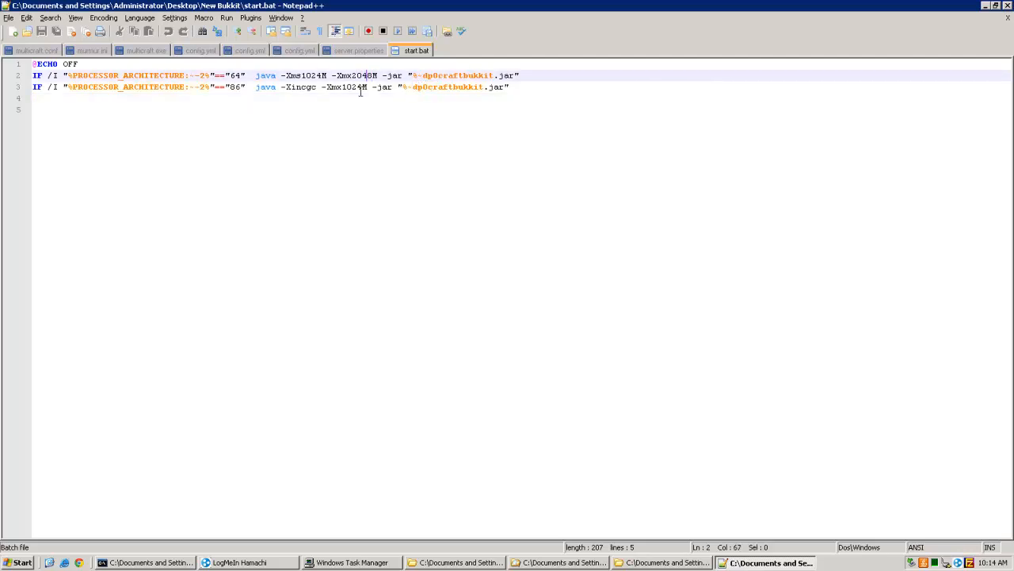
pyautogui.click(1008, 6)
pyautogui.click(432, 382)
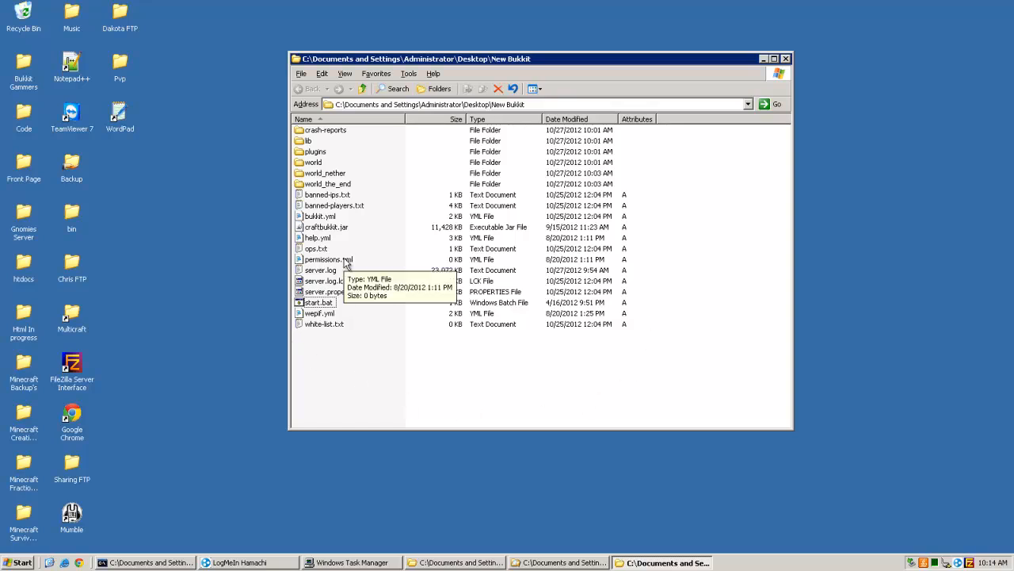
pyautogui.moveTo(412, 416); pyautogui.dragTo(232, 84)
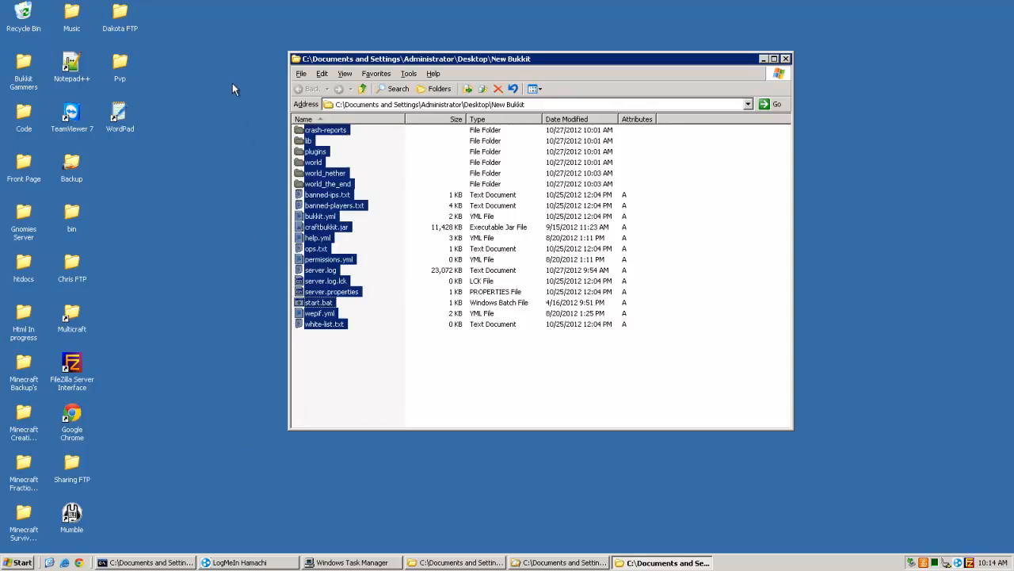
pyautogui.click(385, 394)
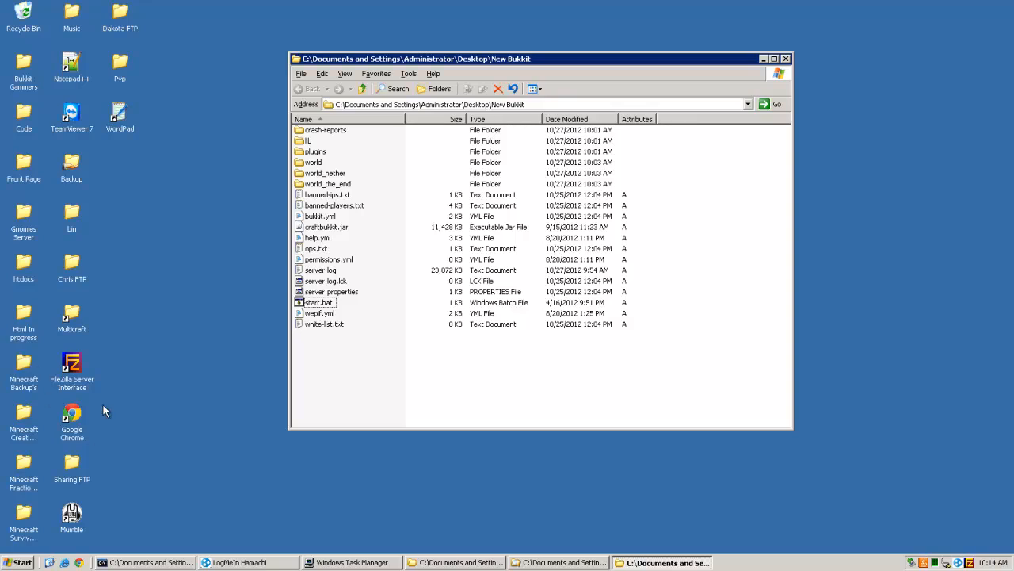
# Step: Open server.properties in Notepad++, review the server port and IP entries, and close the editor
pyautogui.click(341, 292)
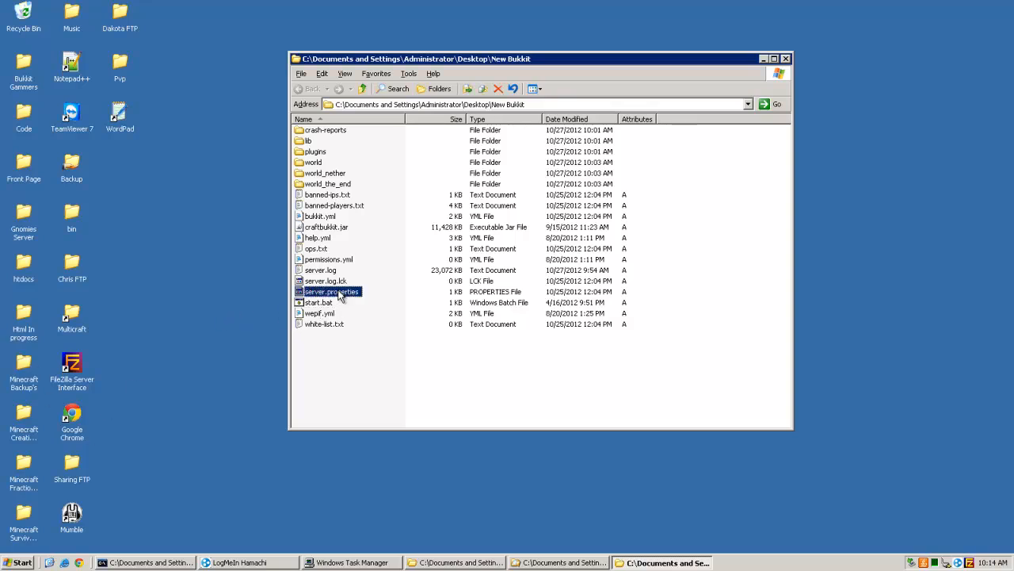
pyautogui.rightClick(339, 292)
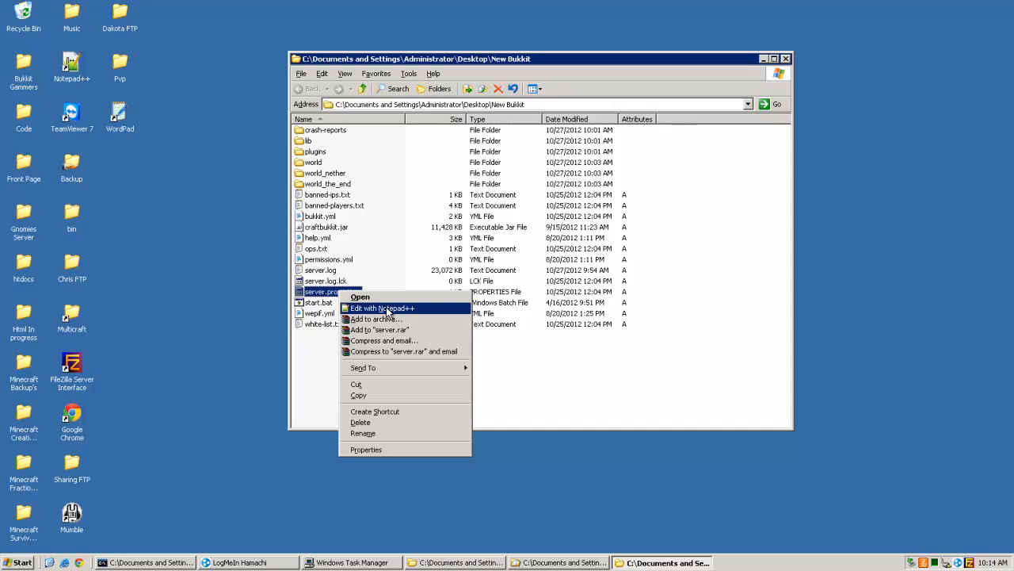
pyautogui.click(386, 309)
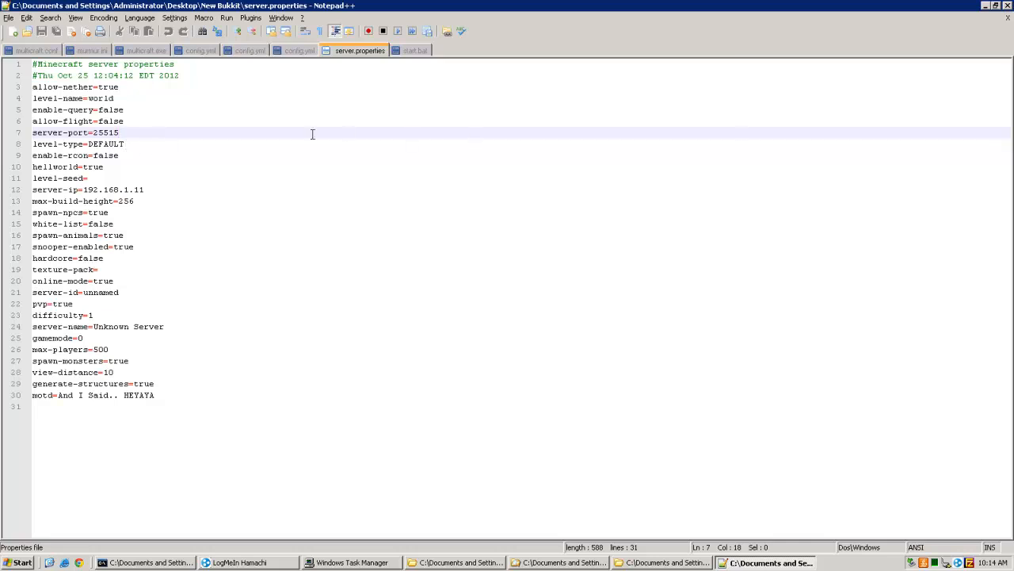
pyautogui.click(1010, 6)
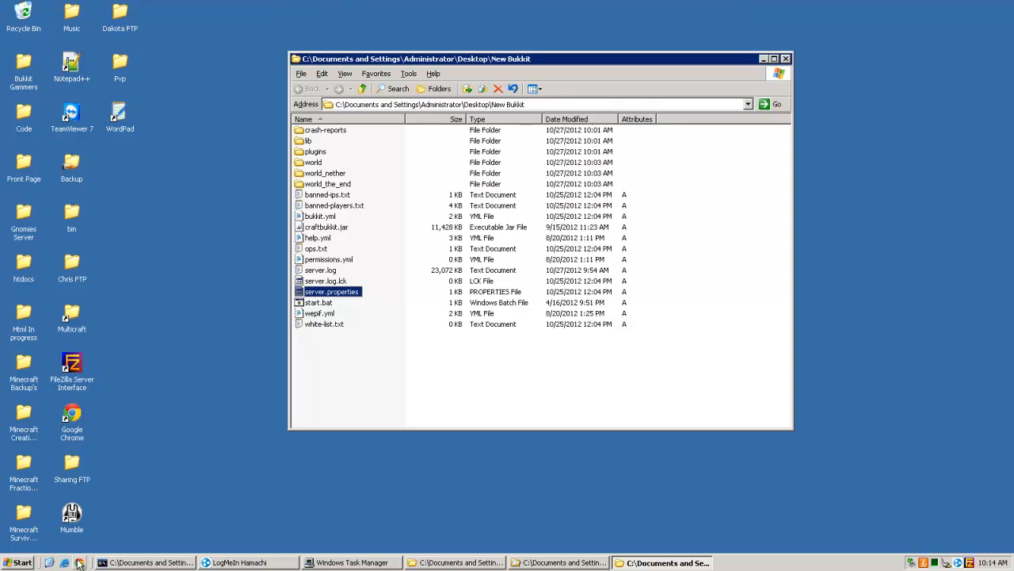
# Step: Open a Command Prompt on the remote server and move its window over the folder window
pyautogui.click(6, 566)
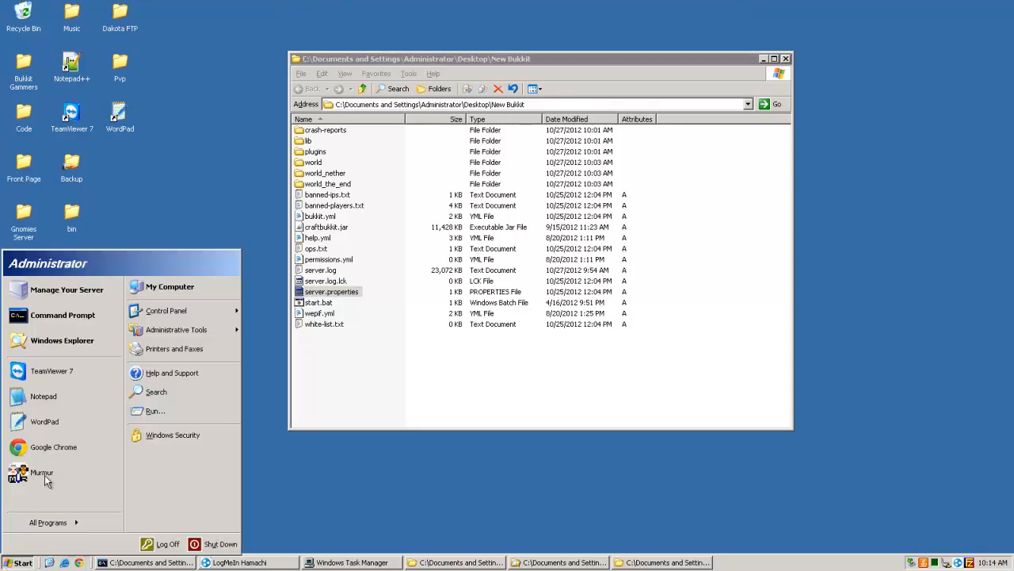
pyautogui.click(60, 315)
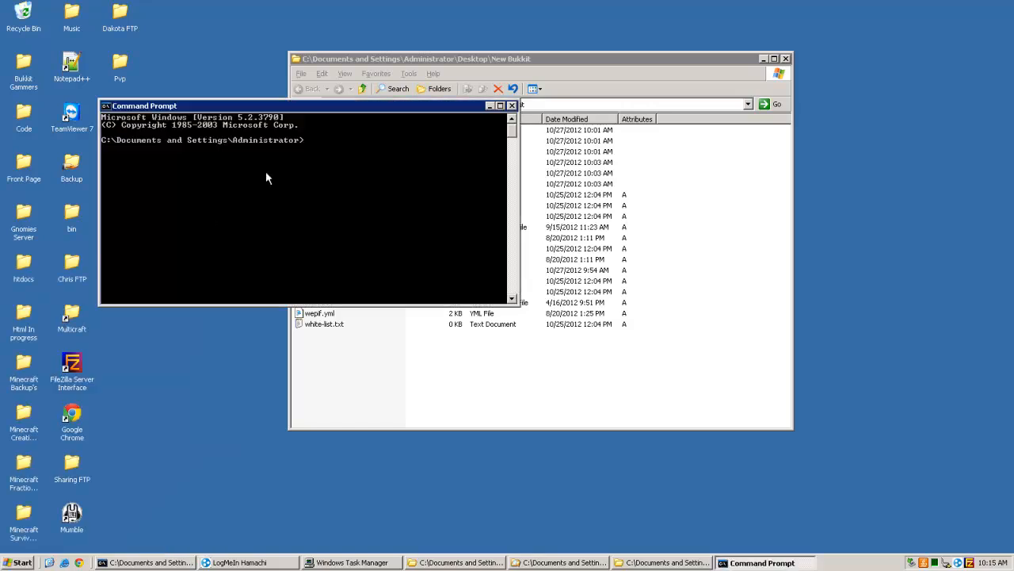
pyautogui.moveTo(350, 106); pyautogui.dragTo(568, 209)
# Step: Minimize the remote desktop session and open the Windows Command Processor on the local computer
pyautogui.moveTo(642, 9)
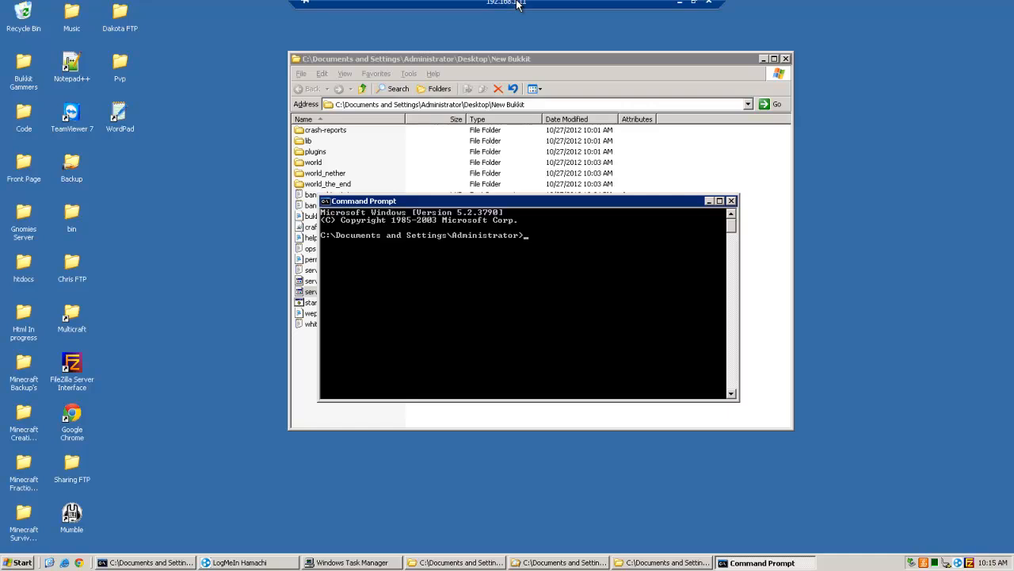
pyautogui.click(681, 7)
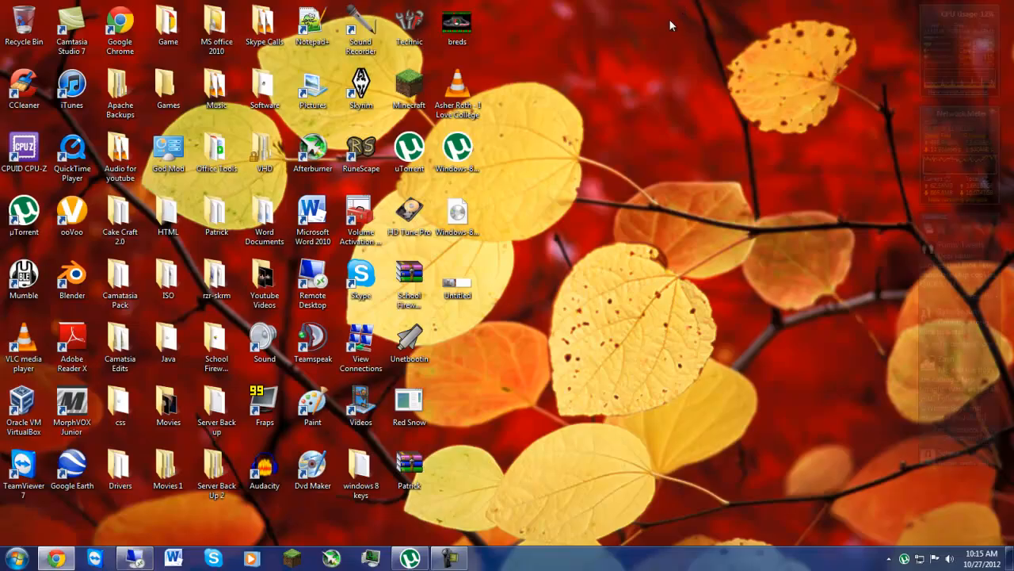
pyautogui.click(12, 560)
pyautogui.click(78, 371)
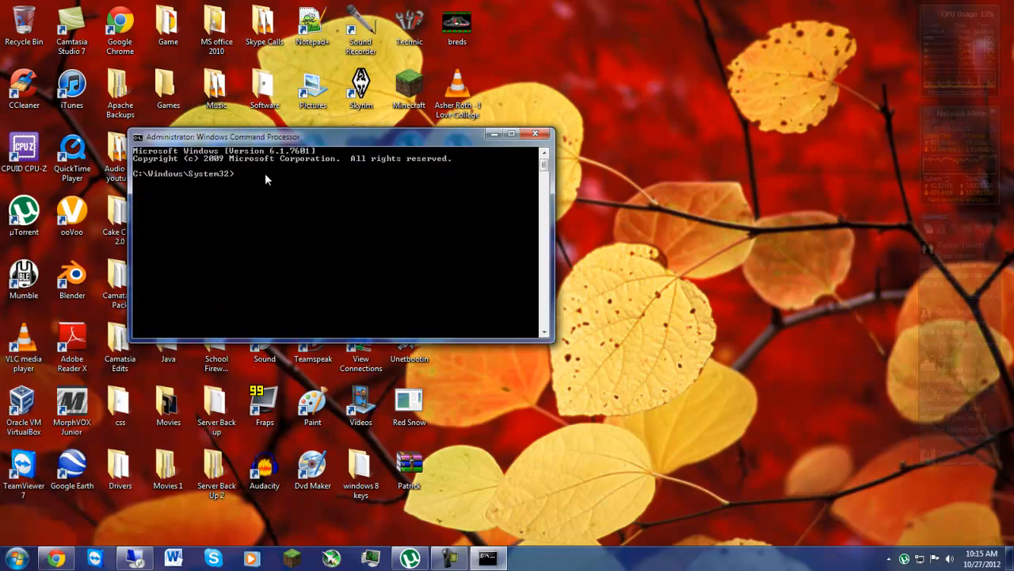
# Step: Run ipconfig, review the adapters' IPv4 address, subnet mask and default gateway, and move the console window aside
pyautogui.write('ipconfig')
pyautogui.press('Return')
pyautogui.scroll(8, 321, 277)
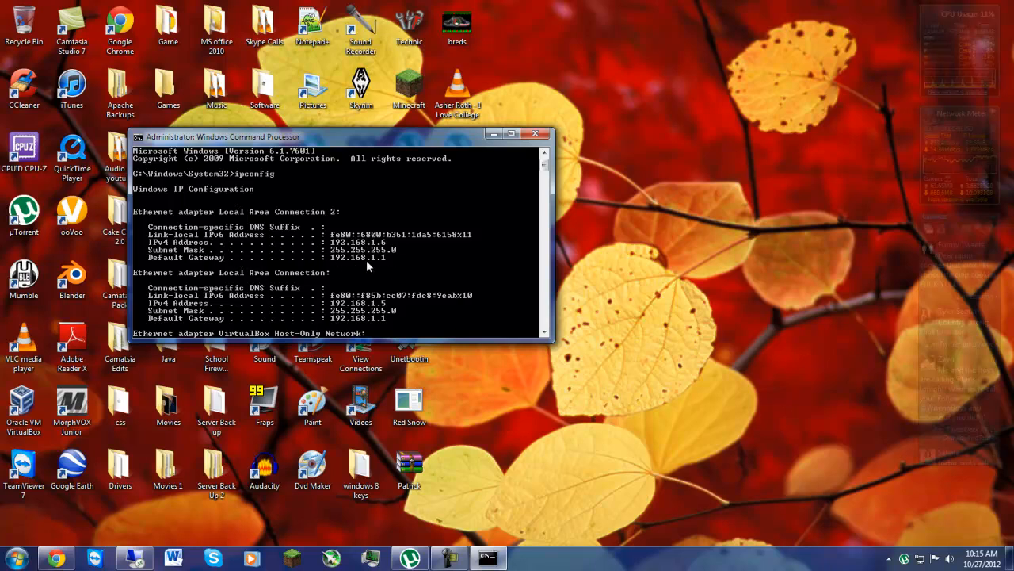
pyautogui.moveTo(305, 139); pyautogui.dragTo(188, 13)
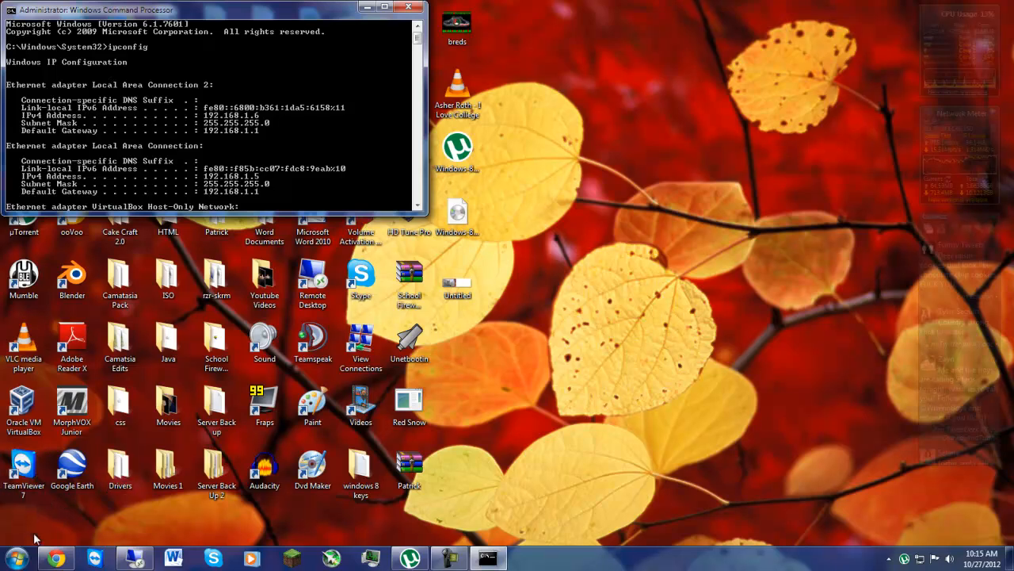
# Step: Search the computer for "ip" and open the Network Connections list from the results
pyautogui.click(17, 558)
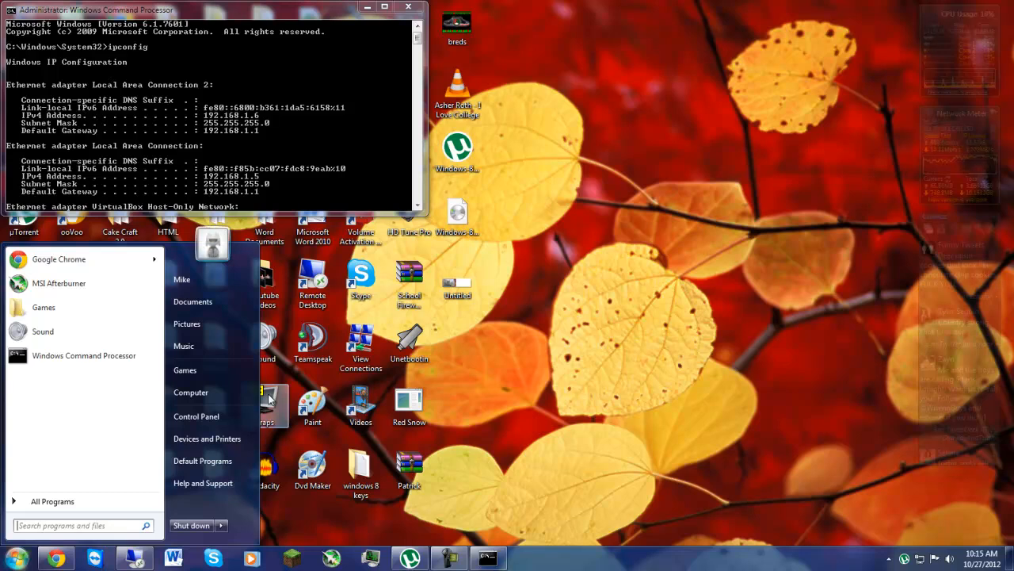
pyautogui.click(65, 523)
pyautogui.write('ip')
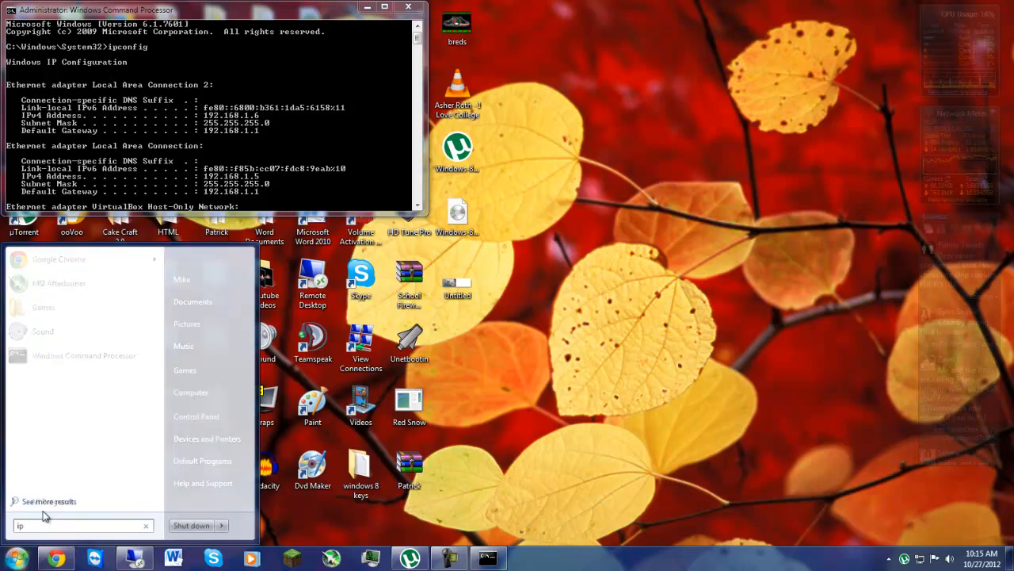
pyautogui.click(70, 279)
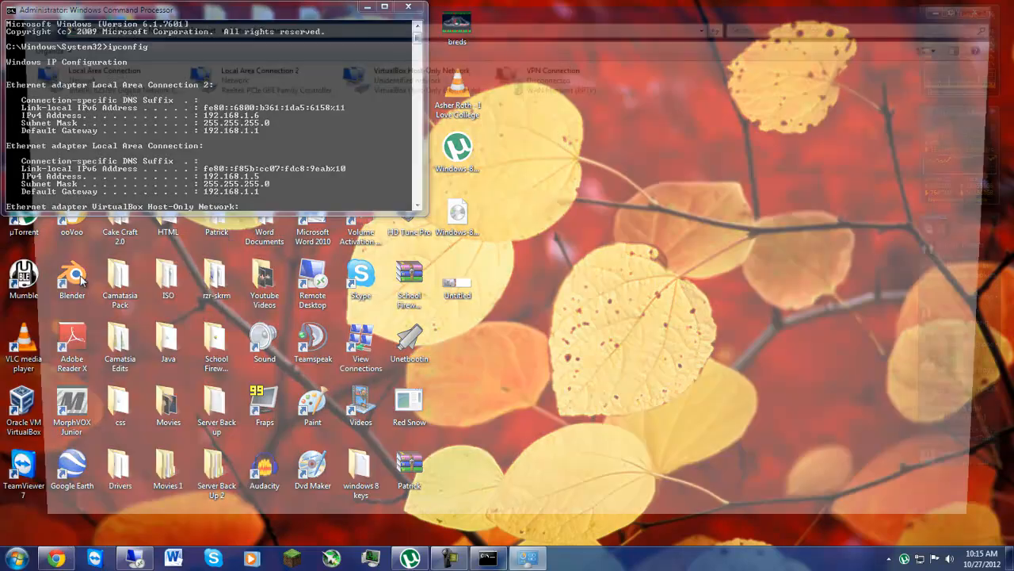
pyautogui.rightClick(76, 78)
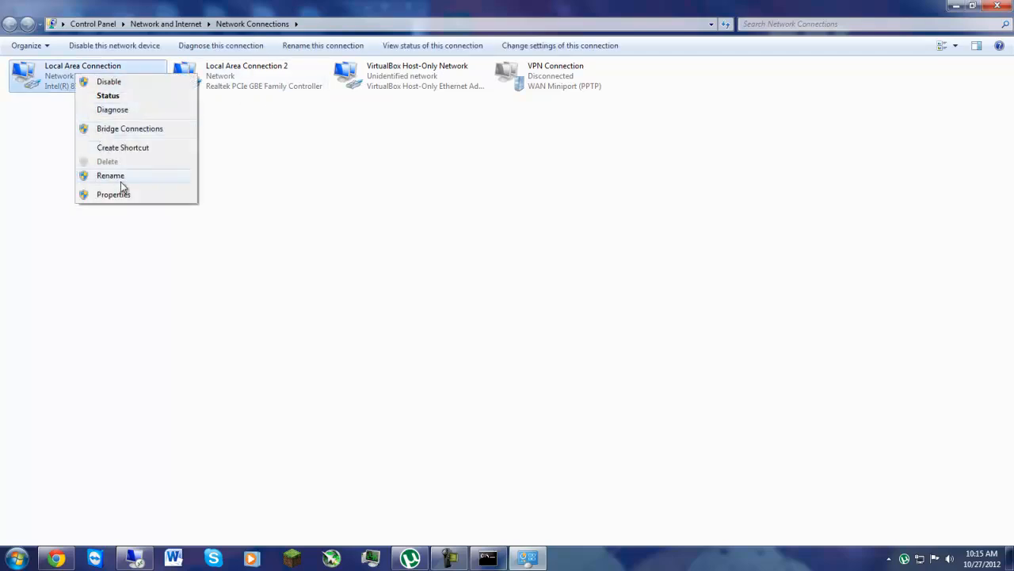
pyautogui.click(408, 238)
pyautogui.click(98, 90)
pyautogui.moveTo(965, 204); pyautogui.dragTo(372, 410)
pyautogui.moveTo(501, 379); pyautogui.dragTo(554, 402)
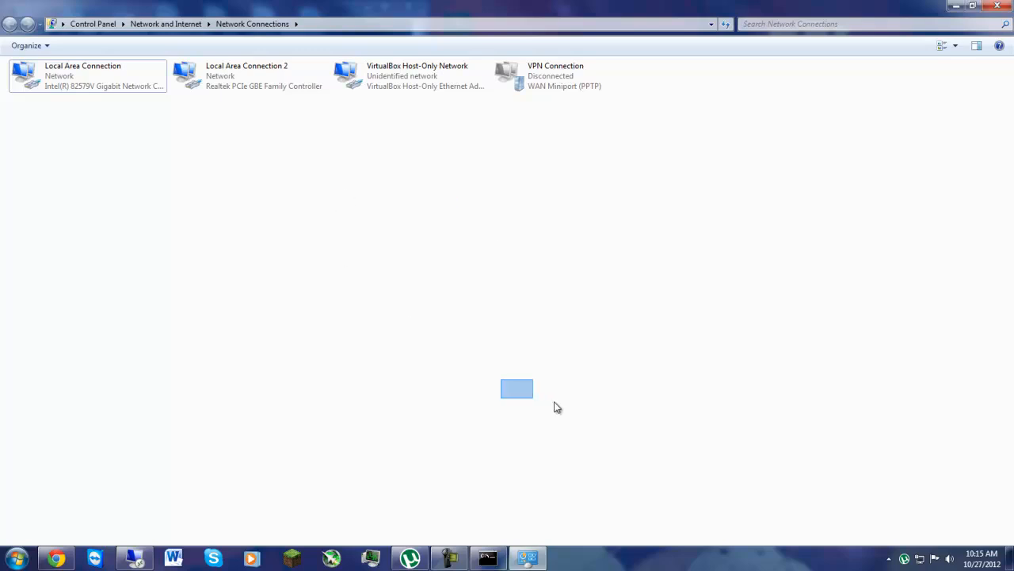
pyautogui.moveTo(447, 321); pyautogui.dragTo(136, 300)
# Step: Open the Internet Protocol Version 4 (TCP/IPv4) properties of Local Area Connection
pyautogui.rightClick(76, 77)
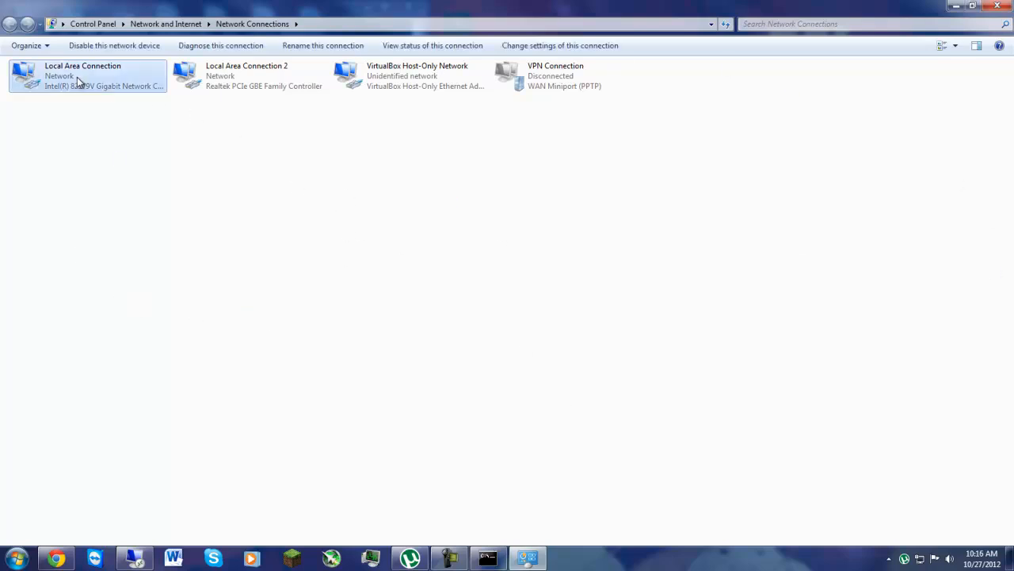
pyautogui.click(218, 155)
pyautogui.rightClick(76, 79)
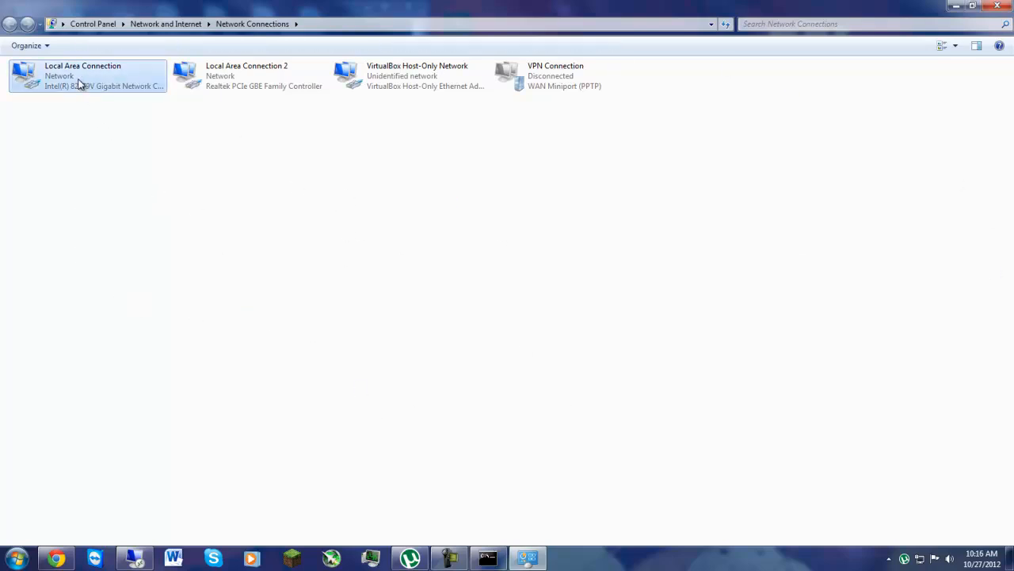
pyautogui.click(152, 199)
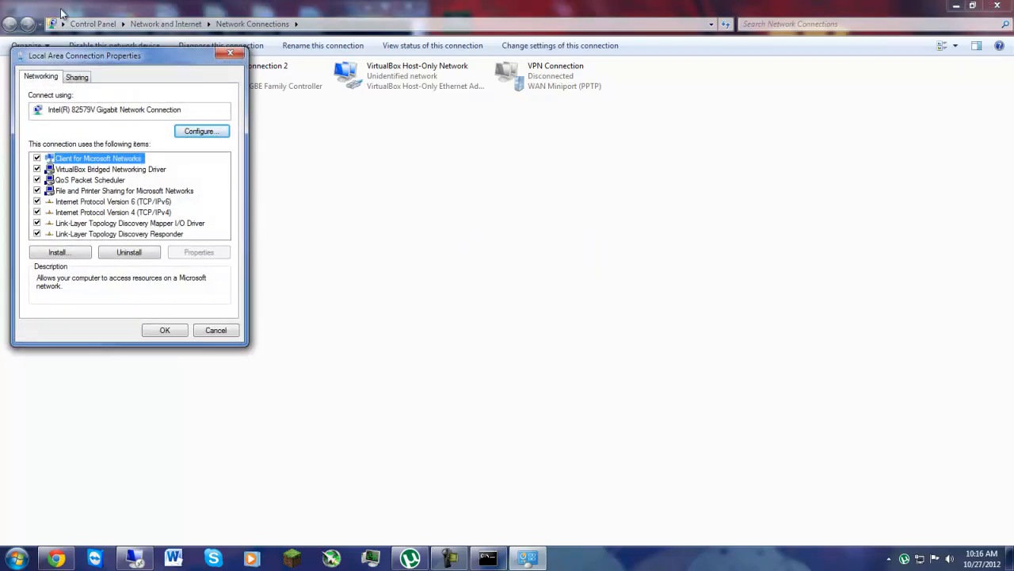
pyautogui.moveTo(129, 62); pyautogui.dragTo(491, 149)
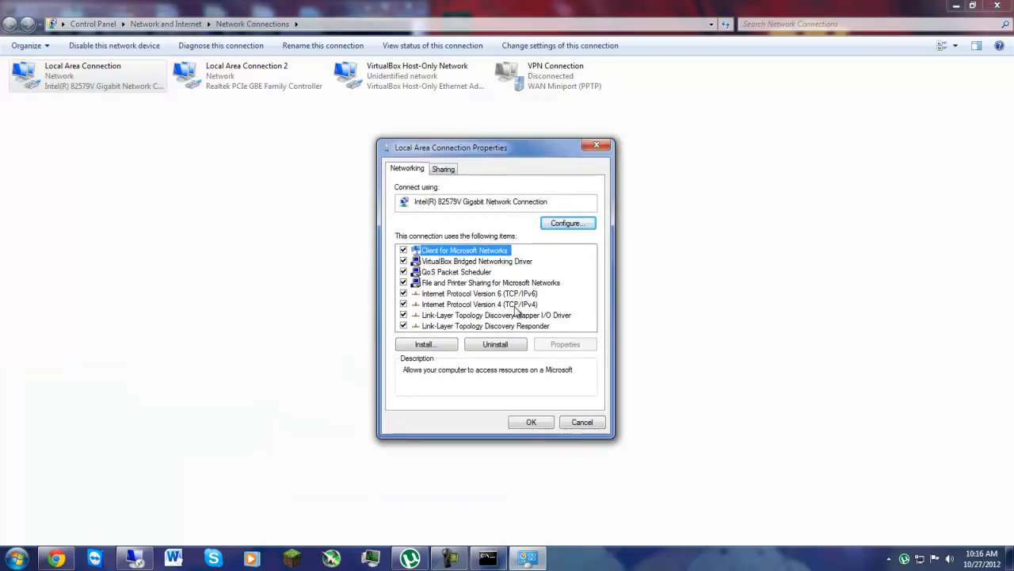
pyautogui.click(521, 306)
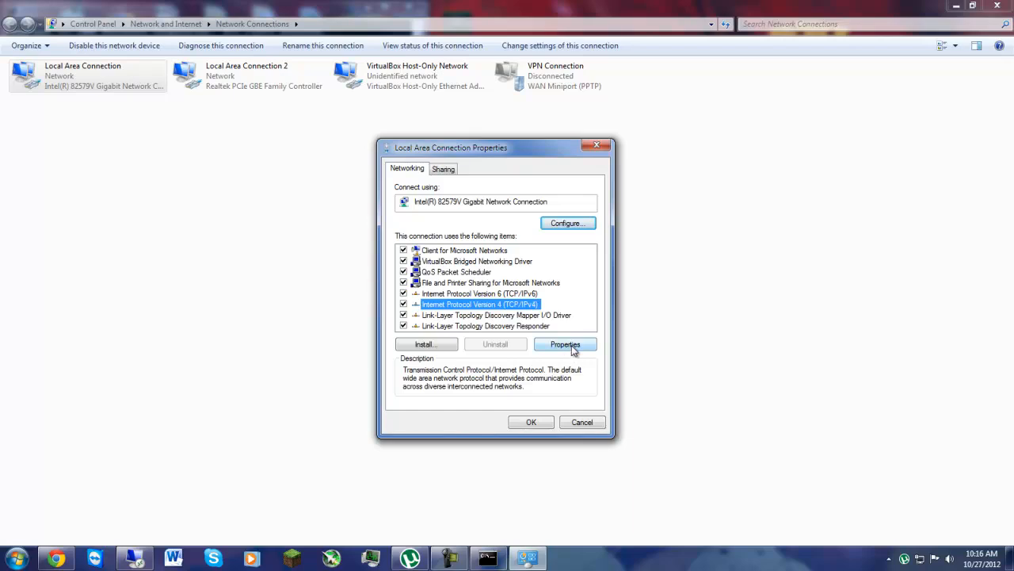
pyautogui.click(571, 345)
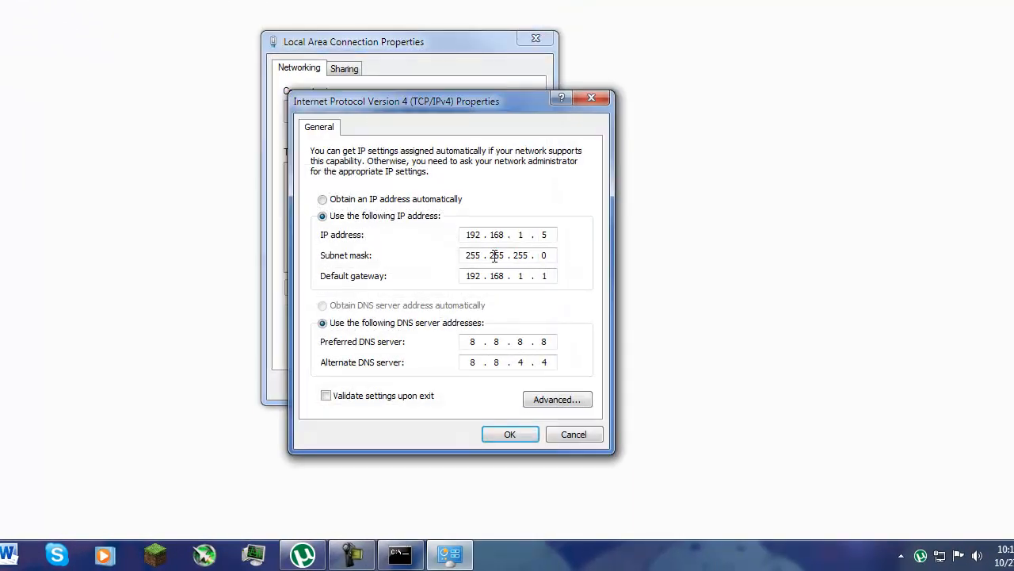
# Step: Use a manual IP address of 192.168.1.6 with subnet mask 255.255.255.0 and default gateway 192.168.1.1
pyautogui.click(323, 199)
pyautogui.click(322, 215)
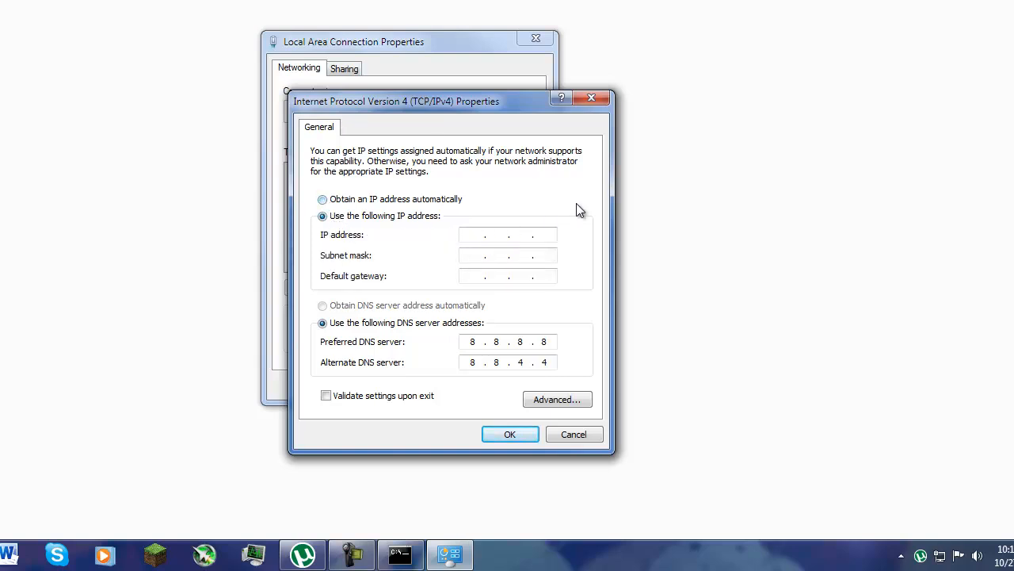
pyautogui.write('192 . 168 . 1 . 6')
pyautogui.click(475, 255)
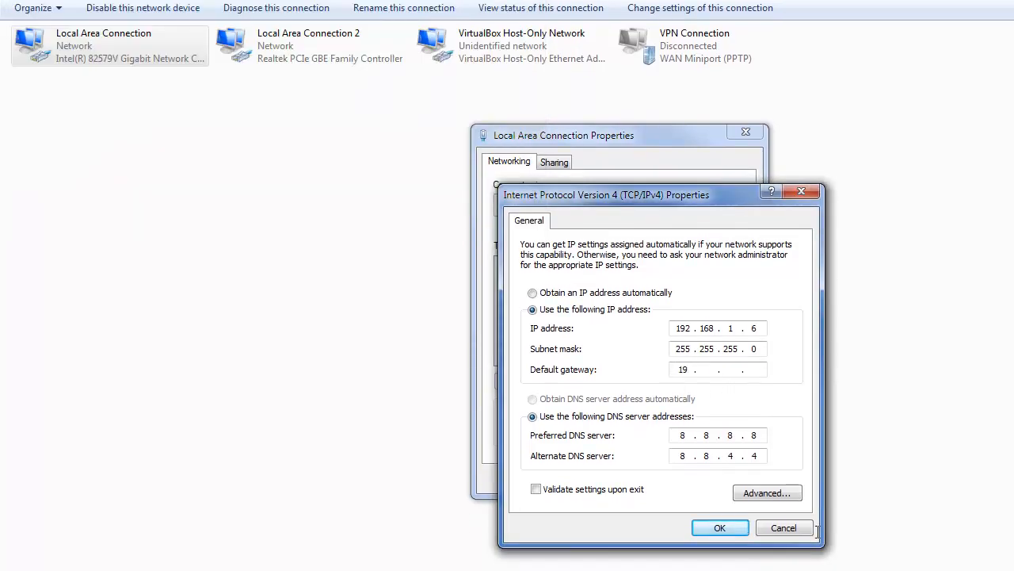
pyautogui.write('8')
# Step: Try to apply the 192.168.1.6 address settings, choosing to fix the address conflict, and move the properties dialog aside
pyautogui.click(721, 531)
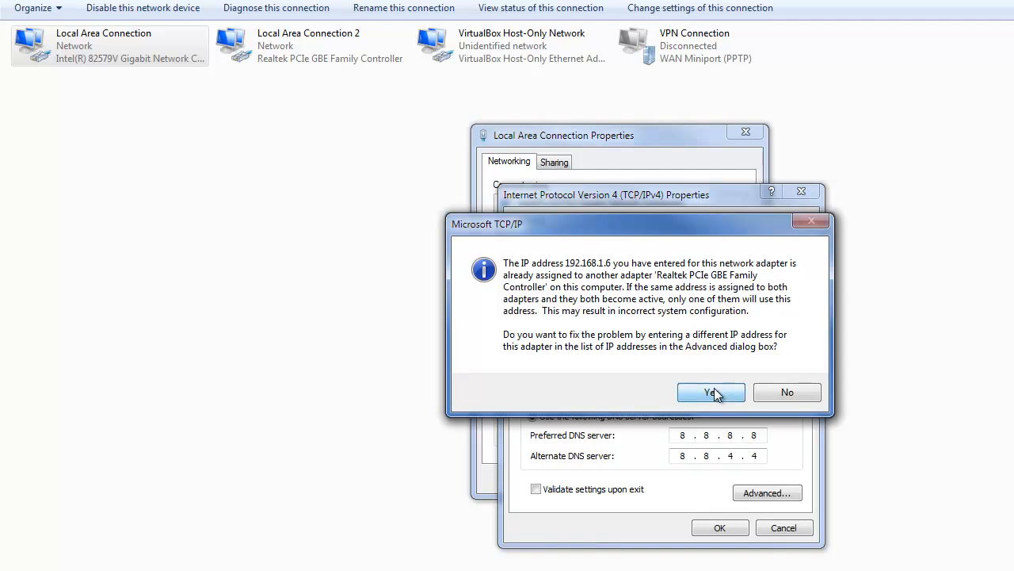
pyautogui.click(714, 388)
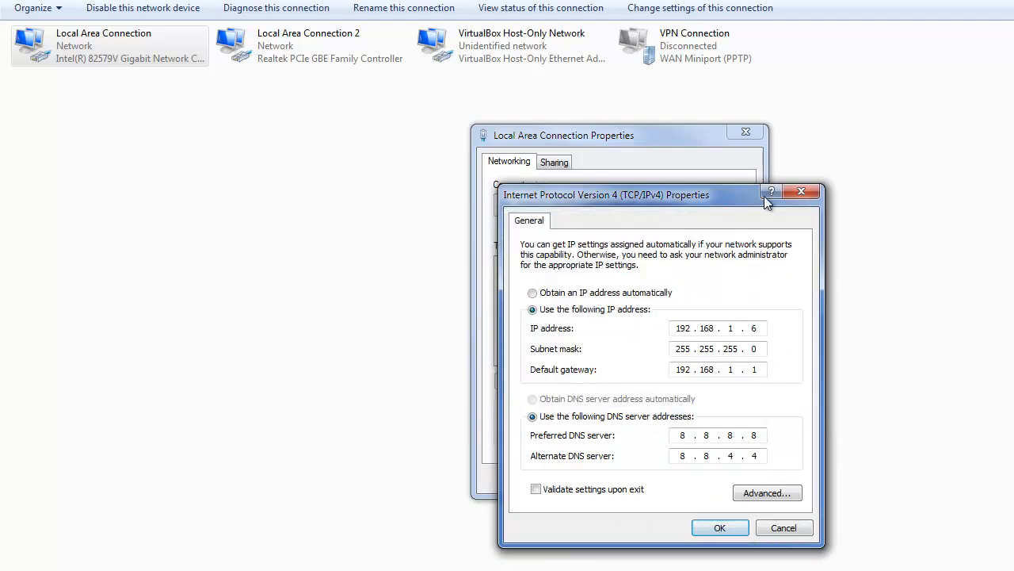
pyautogui.moveTo(758, 205); pyautogui.dragTo(427, 134)
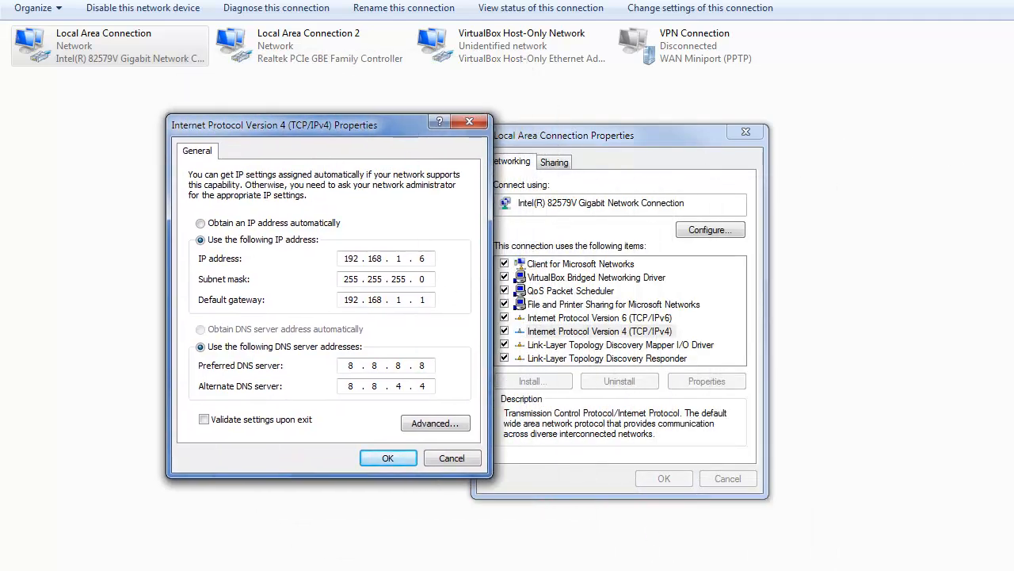
pyautogui.click(397, 458)
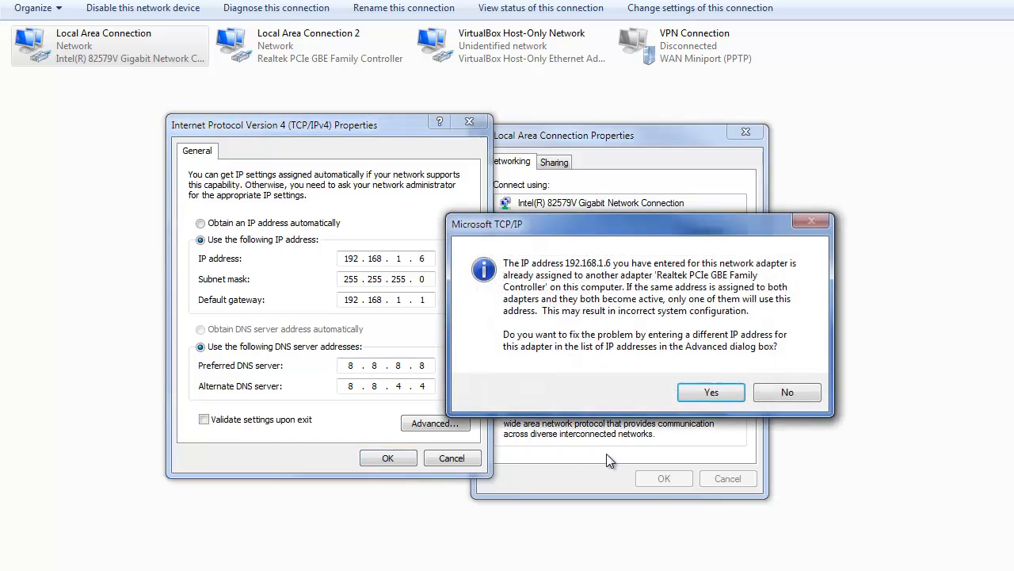
pyautogui.click(705, 392)
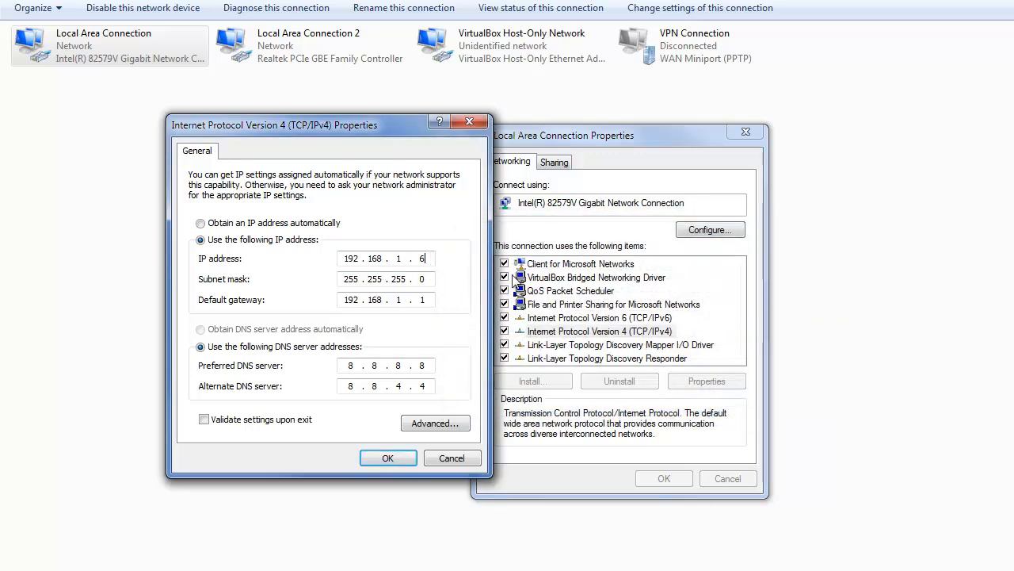
# Step: Set the IP address to 192.168.1.5, accept the multiple-gateway configuration, and close the Local Area Connection properties
pyautogui.press('BackSpace')
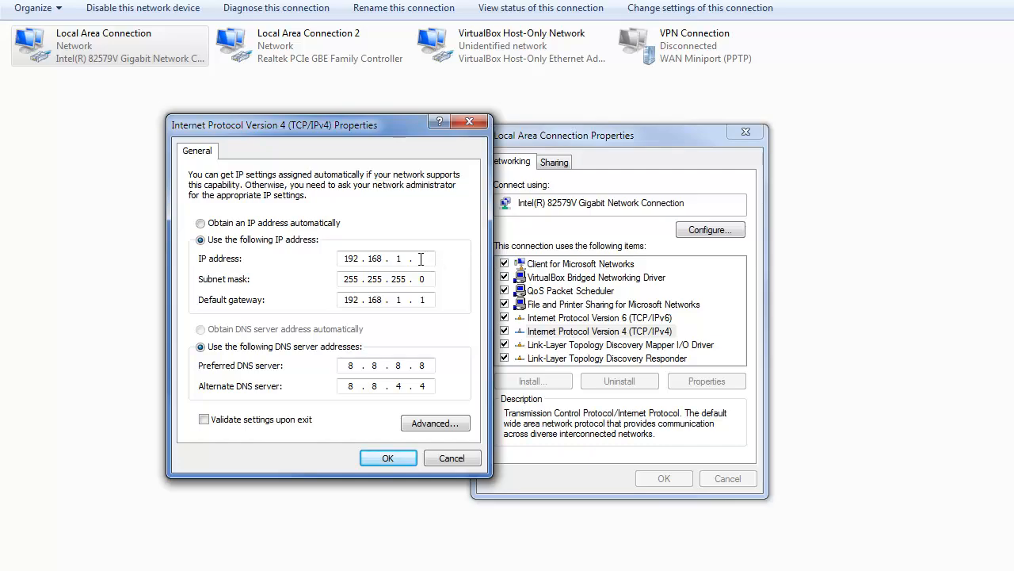
pyautogui.write('5')
pyautogui.click(390, 458)
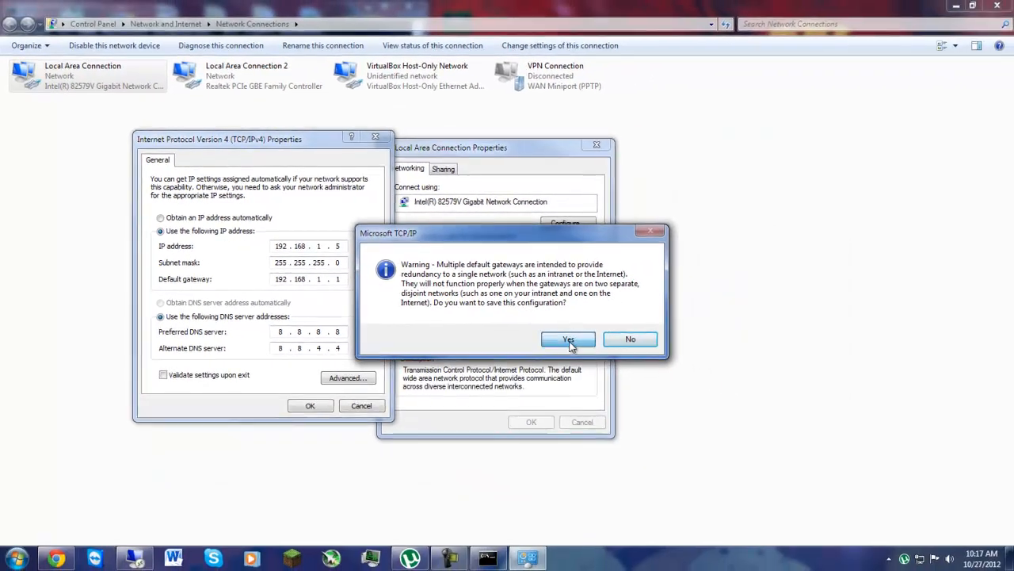
pyautogui.click(713, 371)
pyautogui.click(530, 422)
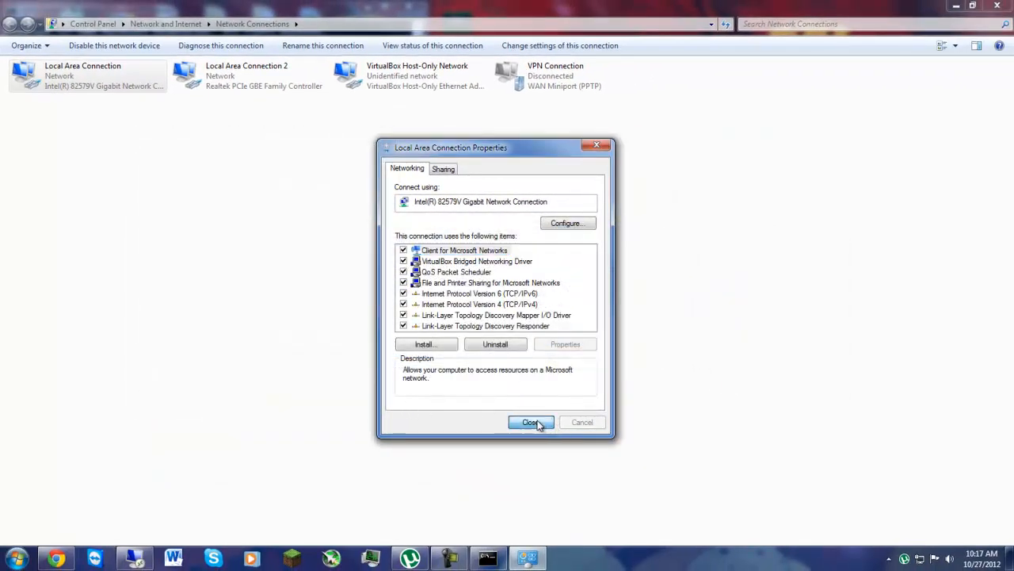
# Step: Reopen the TCP/IPv4 properties of Local Area Connection to check the static address settings
pyautogui.moveTo(644, 216); pyautogui.dragTo(26, 16)
pyautogui.rightClick(81, 79)
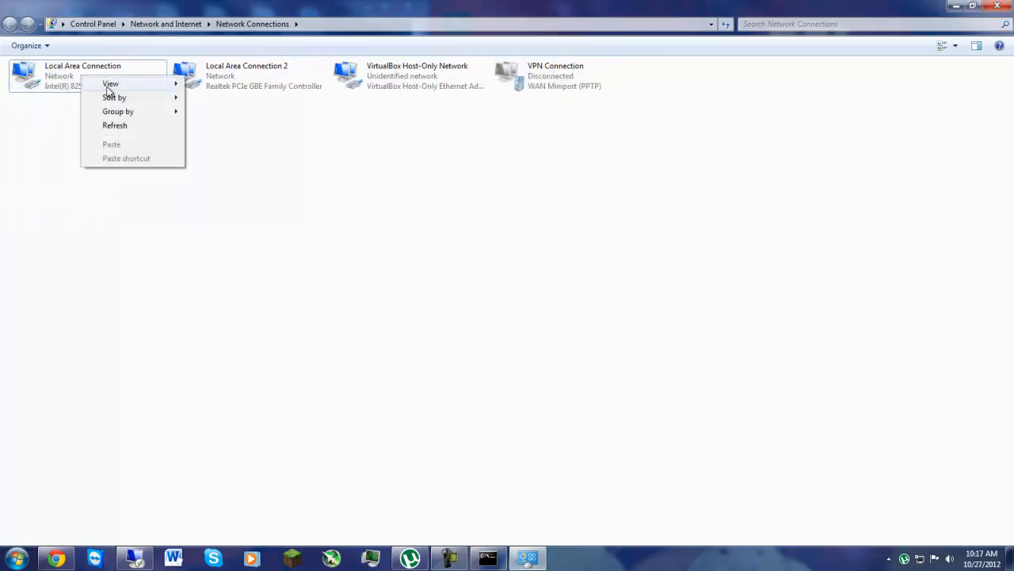
pyautogui.click(62, 76)
pyautogui.rightClick(61, 73)
pyautogui.click(108, 193)
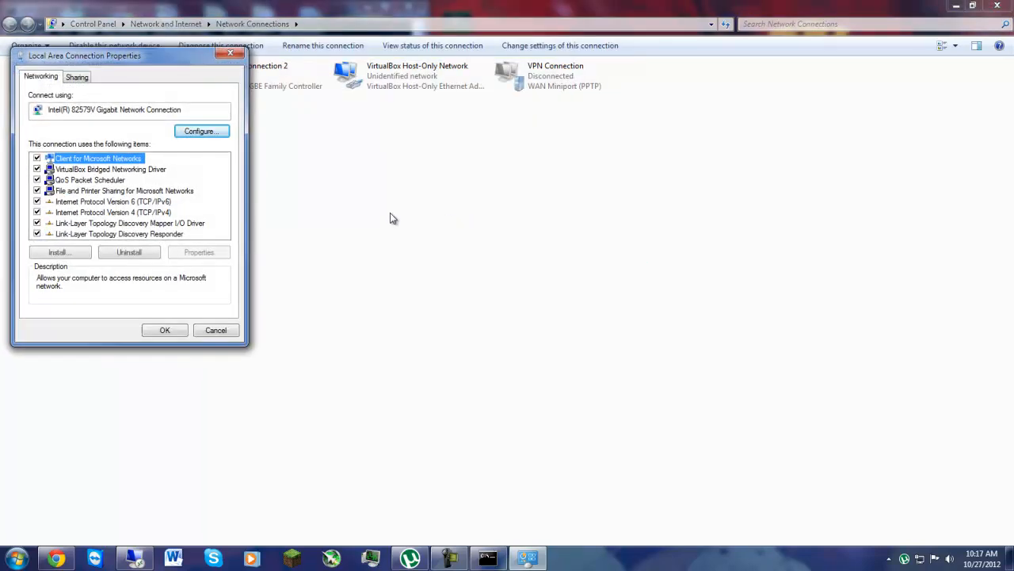
pyautogui.click(144, 213)
pyautogui.click(198, 252)
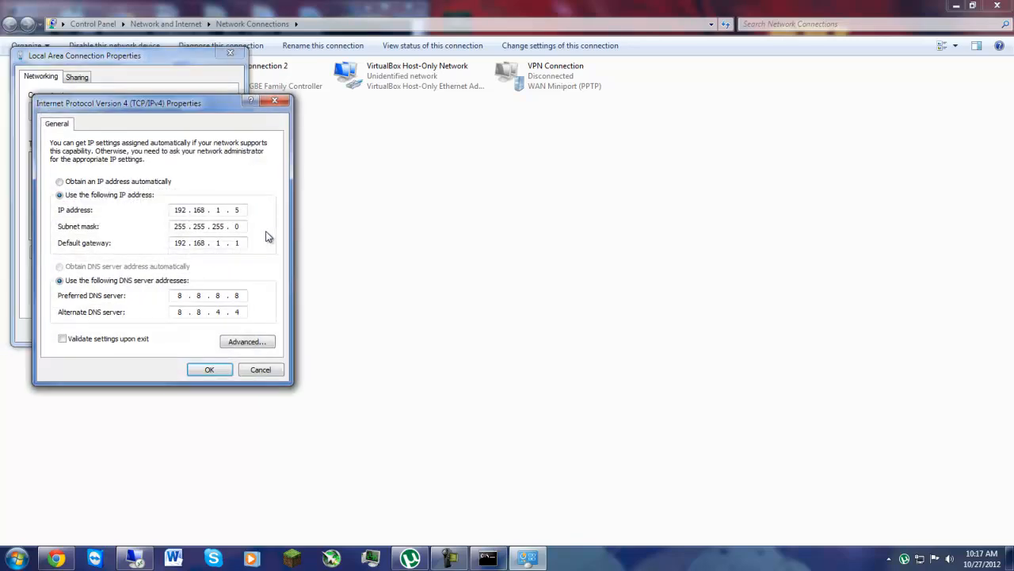
# Step: Save the IPv4 configuration with multiple default gateways and close the connection's properties
pyautogui.click(214, 371)
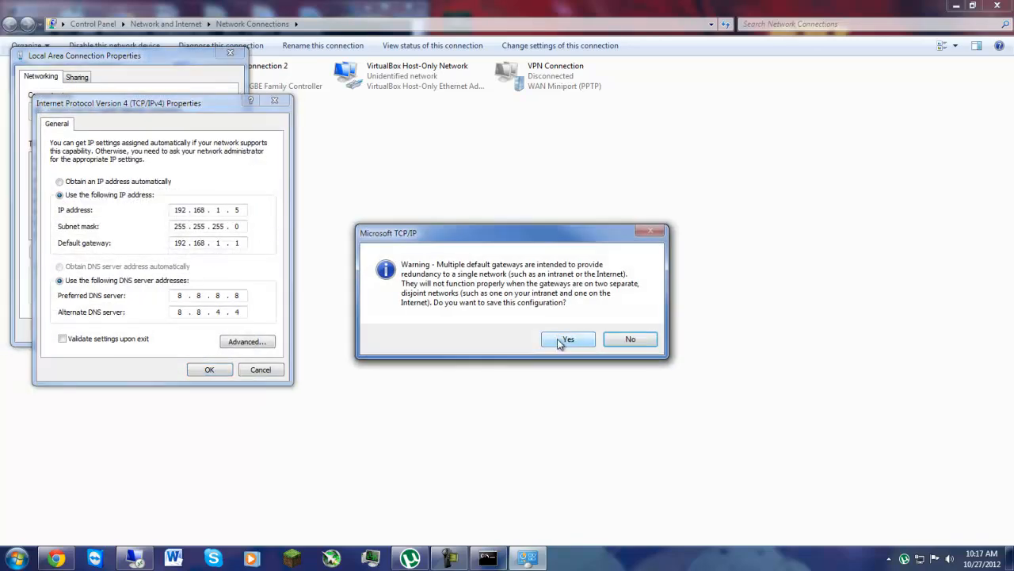
pyautogui.click(565, 340)
pyautogui.click(164, 330)
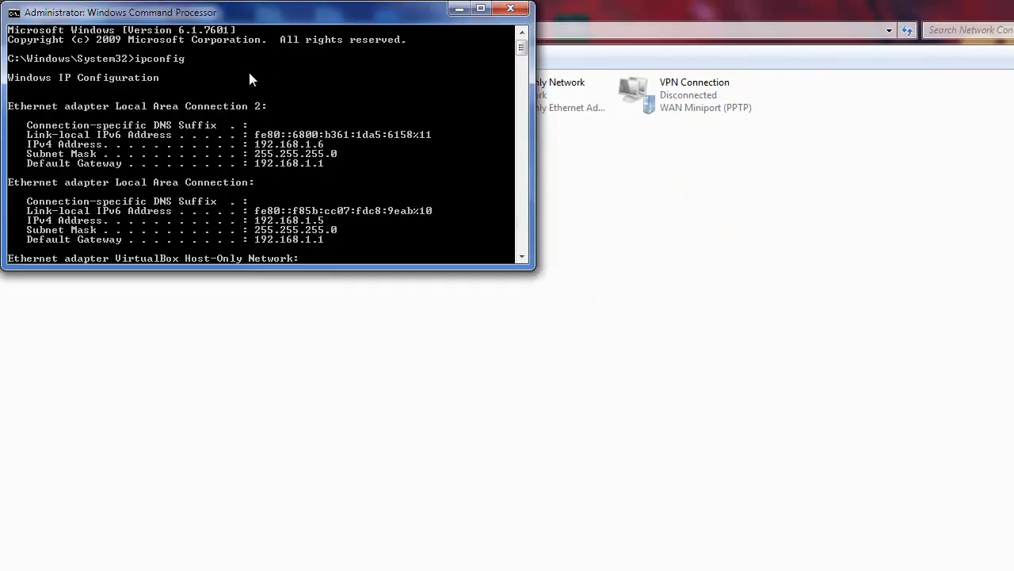
# Step: Run ipconfig again in the Windows Command Processor and review the IPv4 address, subnet mask and default gateway of both local area connections
pyautogui.scroll(-15, 198, 58)
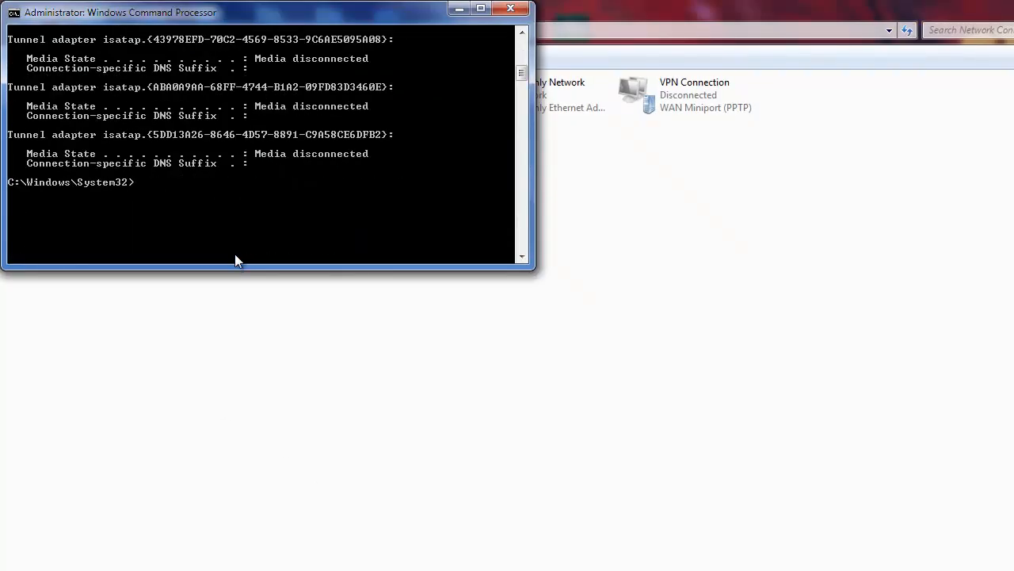
pyautogui.scroll(3, 141, 123)
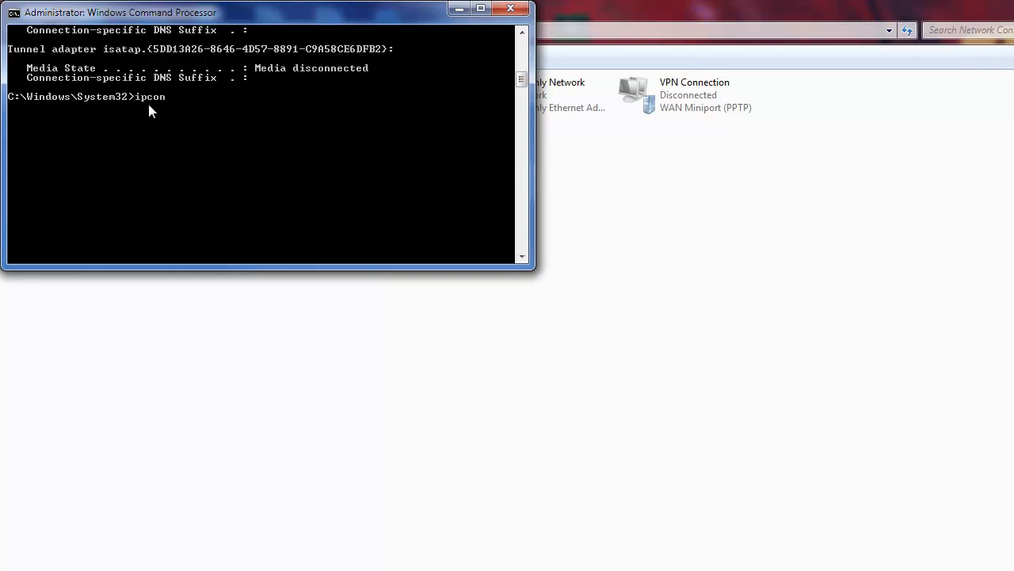
pyautogui.write('ig')
pyautogui.press('Return')
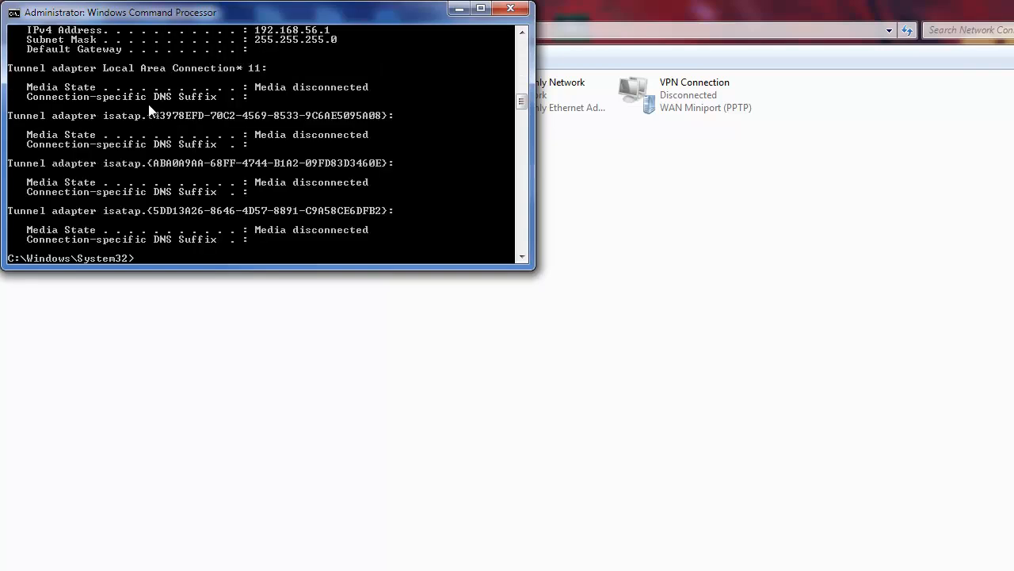
pyautogui.scroll(4, 181, 117)
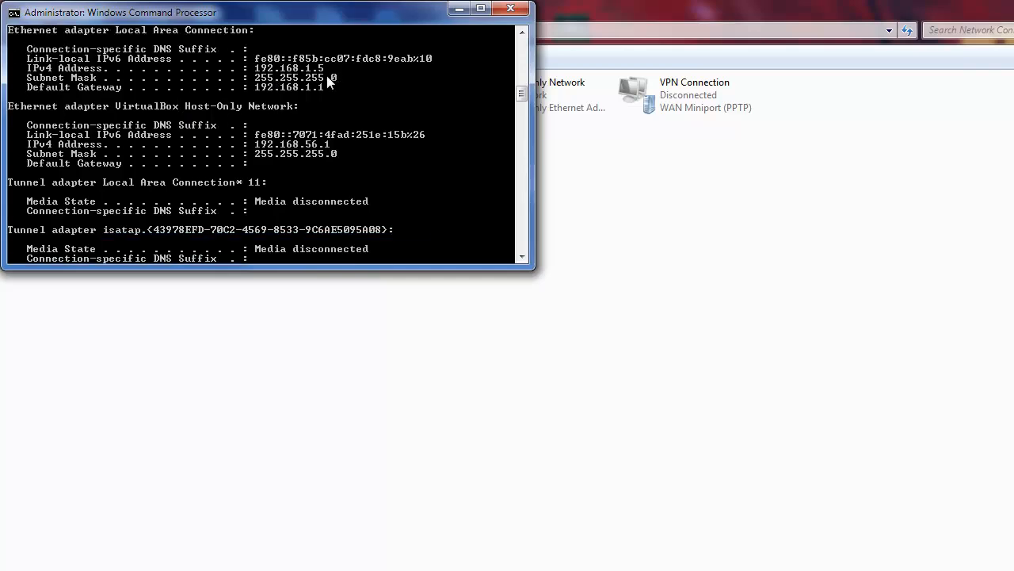
pyautogui.scroll(6, 357, 95)
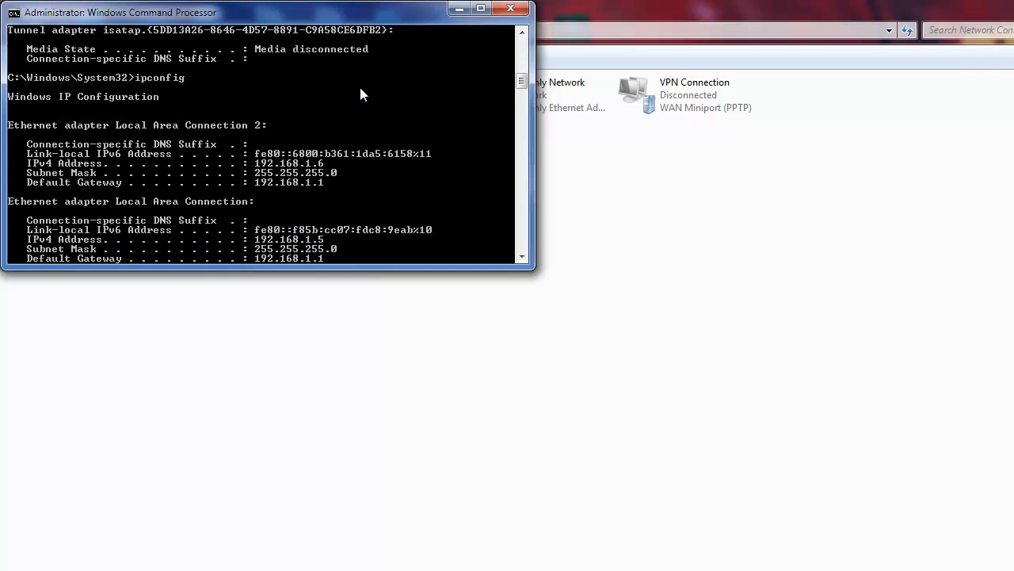
pyautogui.scroll(-6, 357, 95)
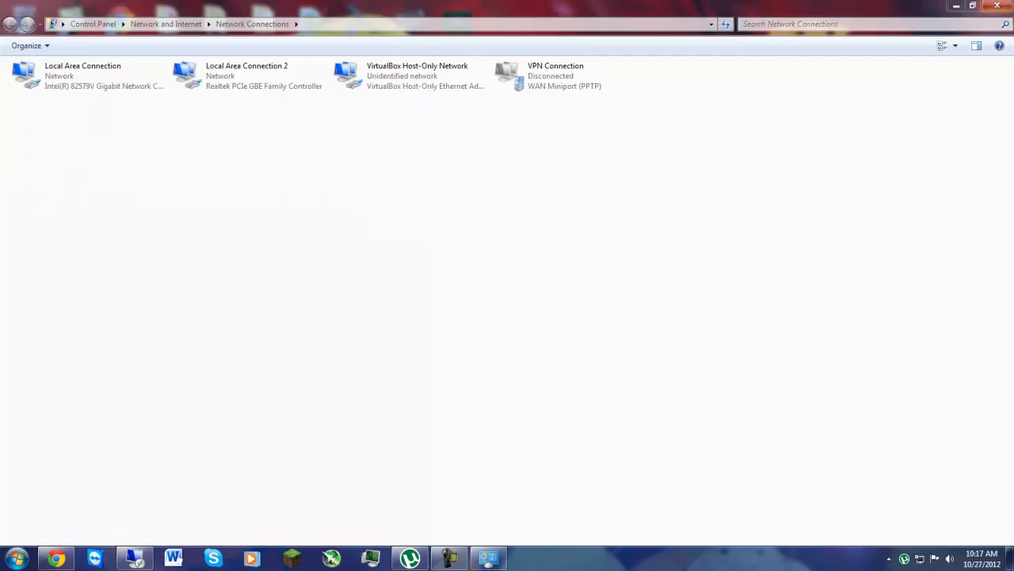
# Step: Close the Network Connections window and open the router's address 192.168.1.1 in Google Chrome
pyautogui.click(997, 5)
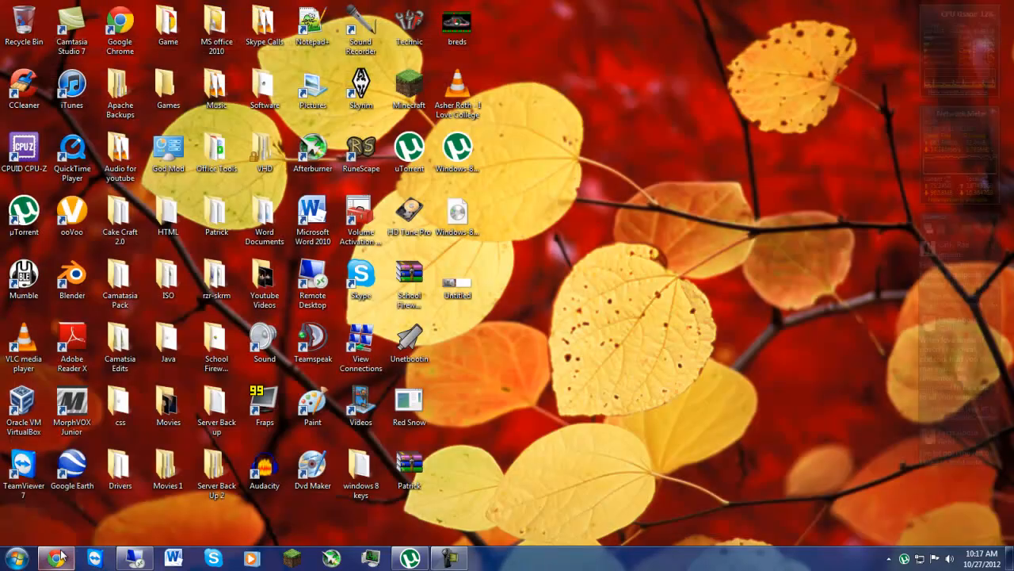
pyautogui.click(19, 558)
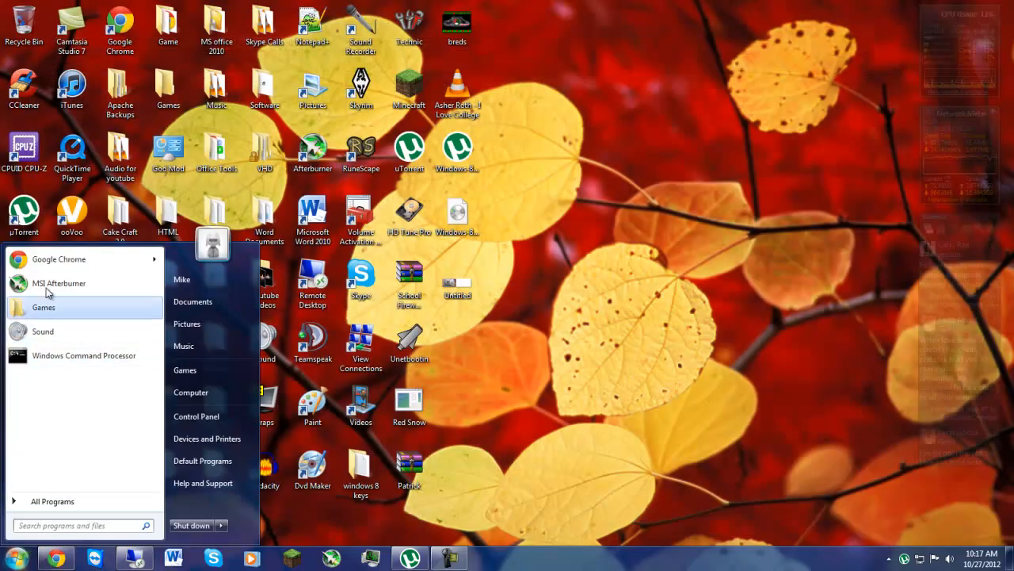
pyautogui.click(59, 258)
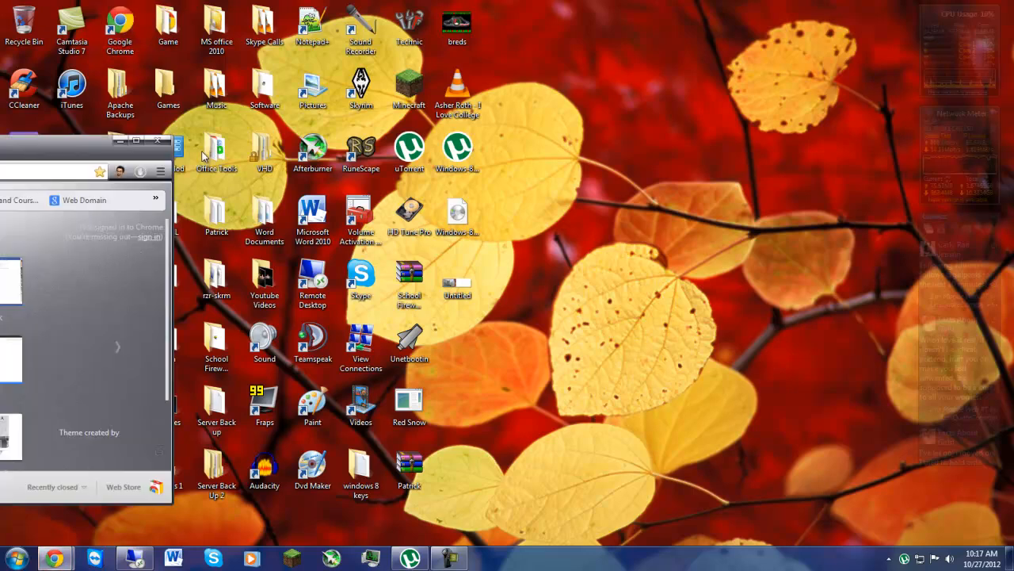
pyautogui.write('192.168.1.1')
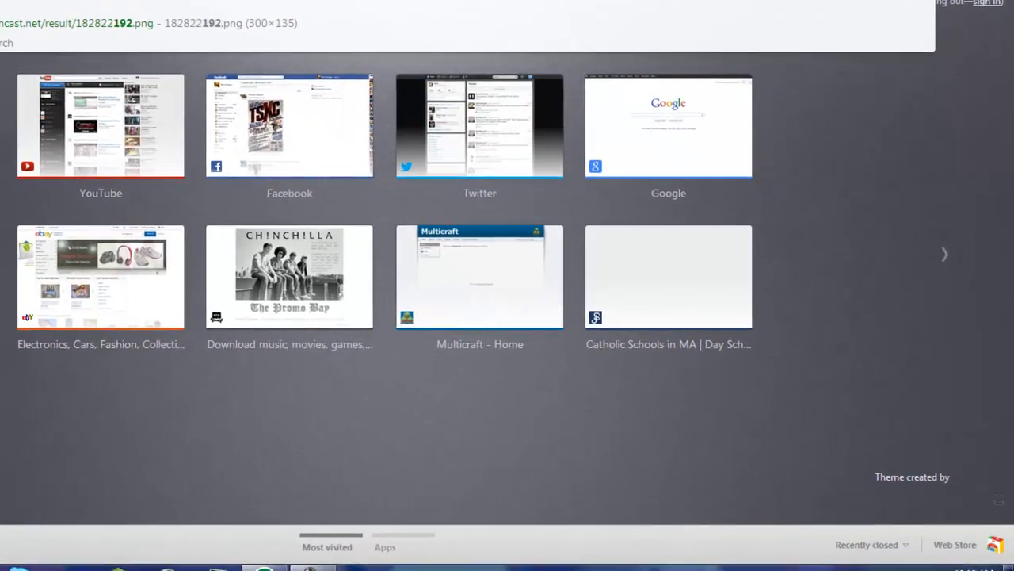
pyautogui.press('Return')
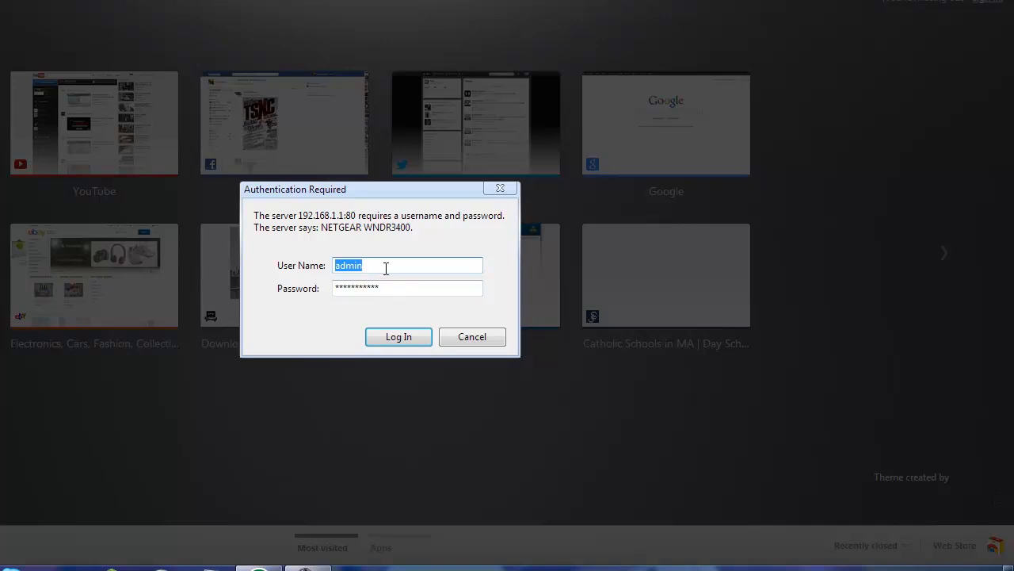
# Step: Log in to the NETGEAR router with the saved credentials and open the Port Forwarding / Port Triggering settings
pyautogui.click(391, 341)
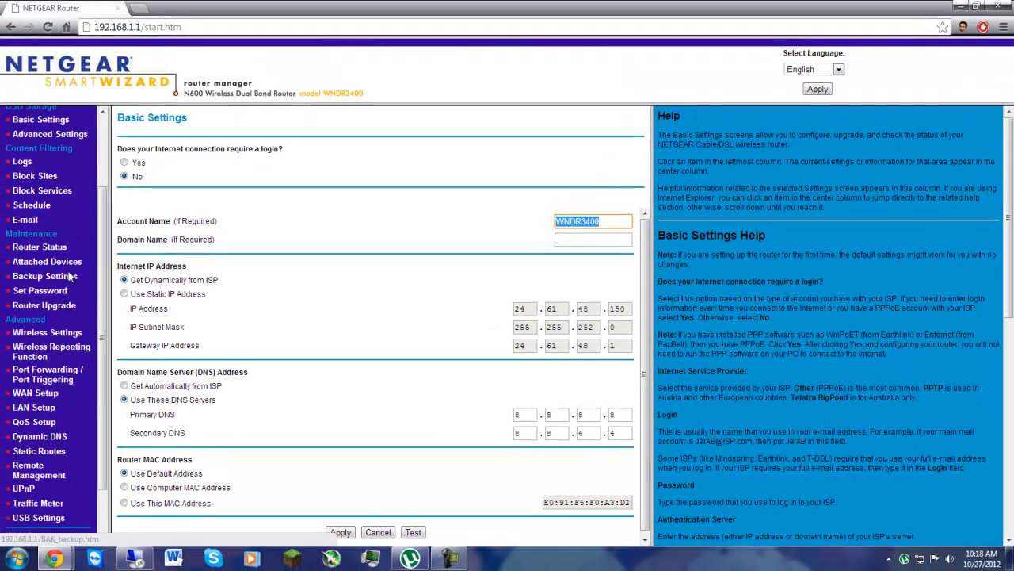
pyautogui.scroll(3, 70, 276)
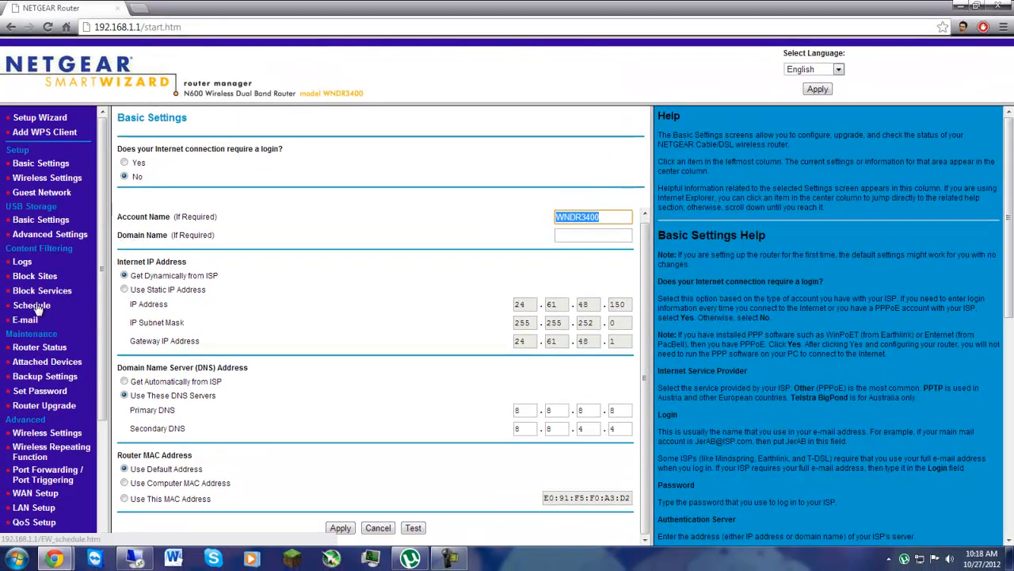
pyautogui.scroll(-3, 37, 311)
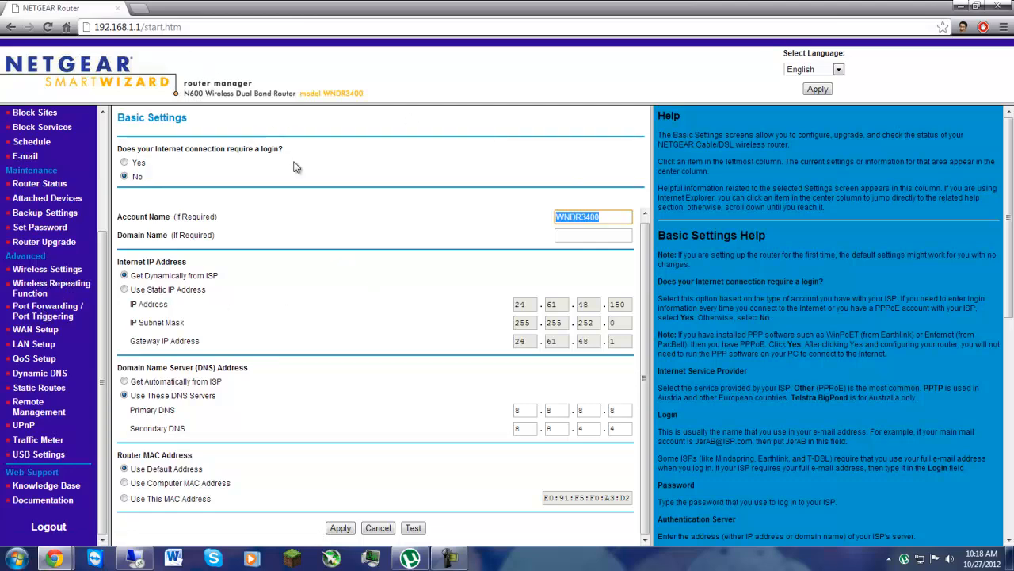
pyautogui.click(60, 315)
pyautogui.scroll(-2, 388, 306)
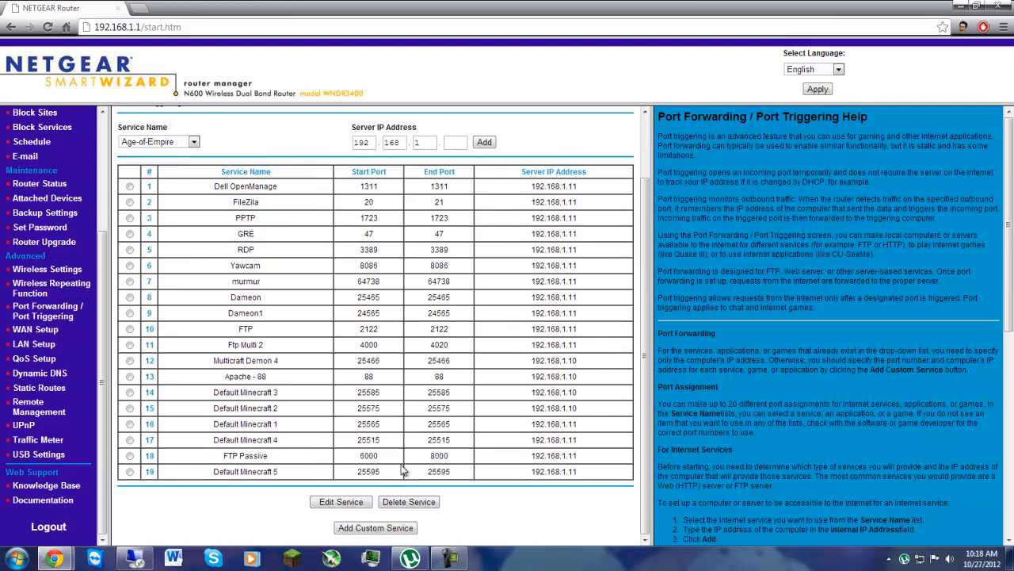
# Step: Start a custom port forwarding service named Default Minecraft 1 with starting port 25565
pyautogui.click(376, 527)
pyautogui.click(330, 152)
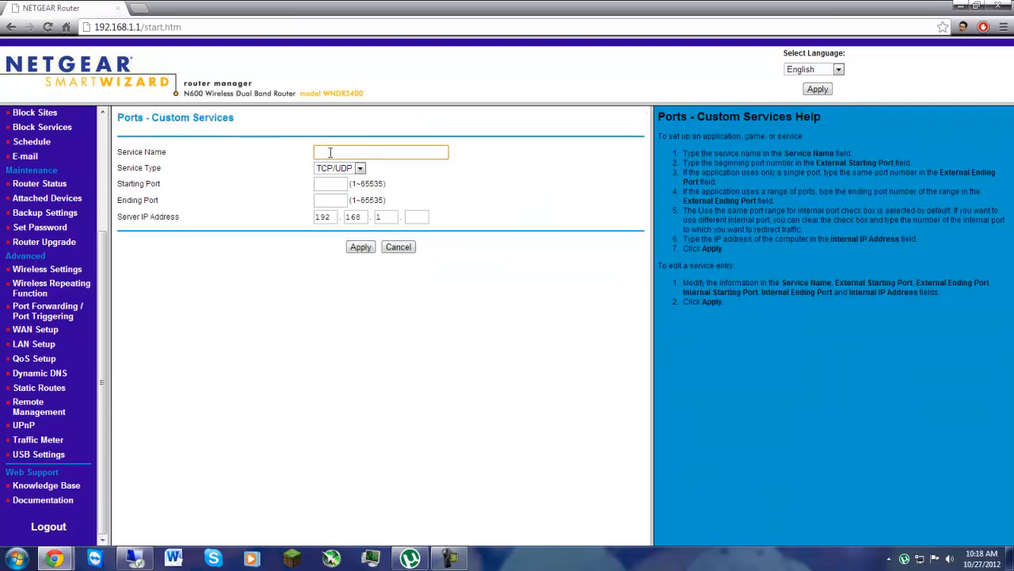
pyautogui.write('Default')
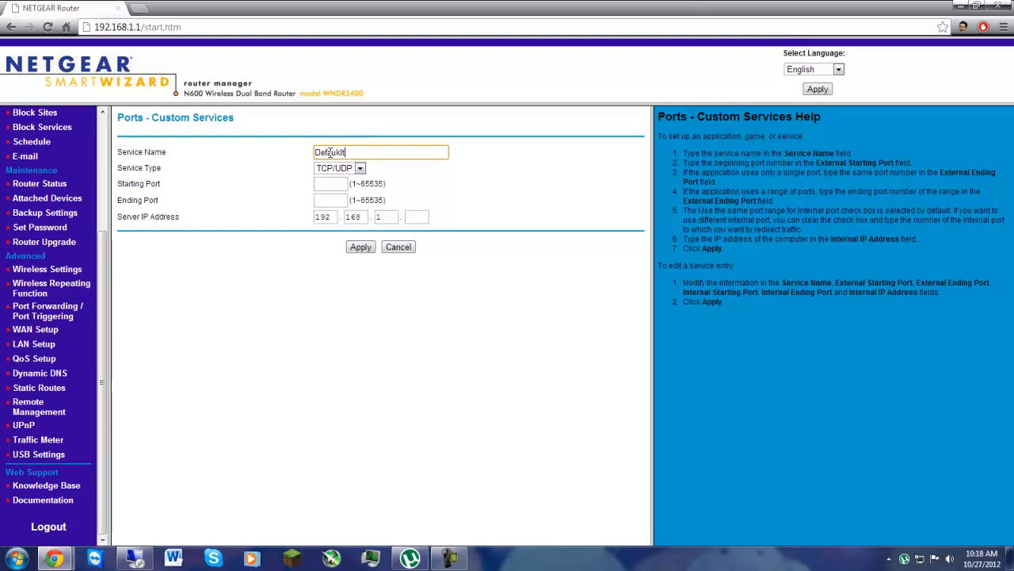
pyautogui.press('BackSpace')
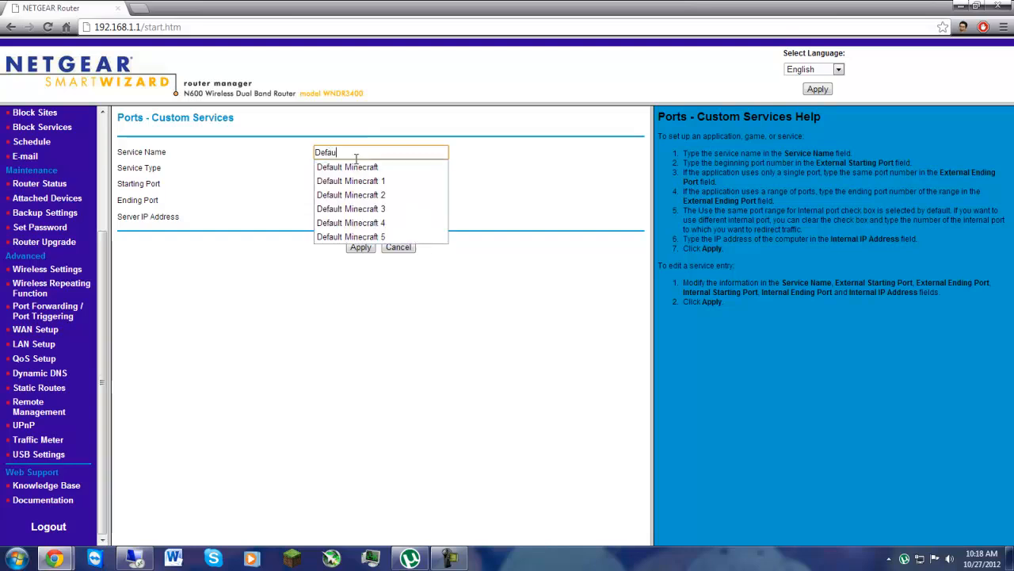
pyautogui.click(359, 167)
pyautogui.press('BackSpace')
pyautogui.click(328, 184)
pyautogui.click(336, 185)
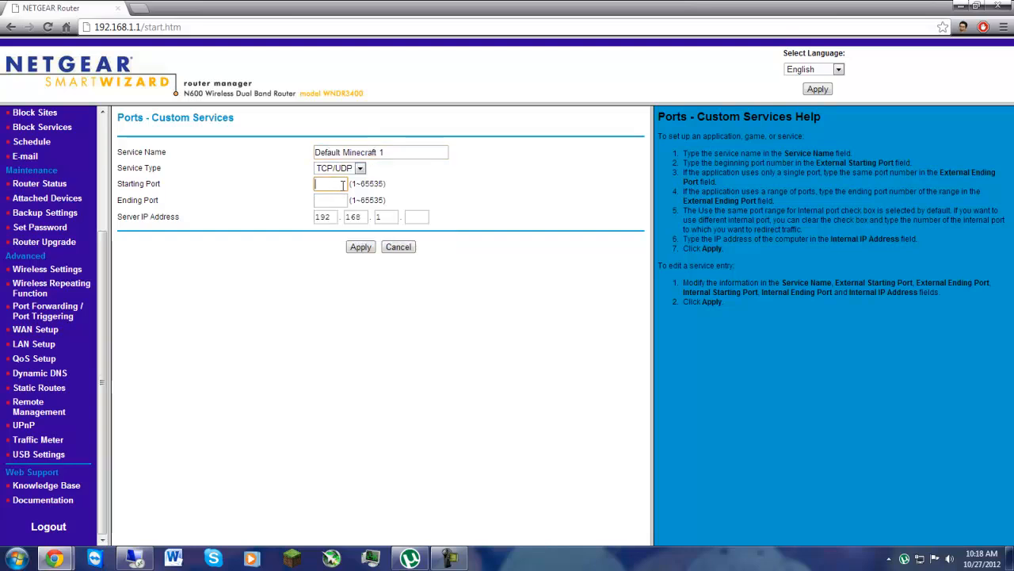
pyautogui.write('25565')
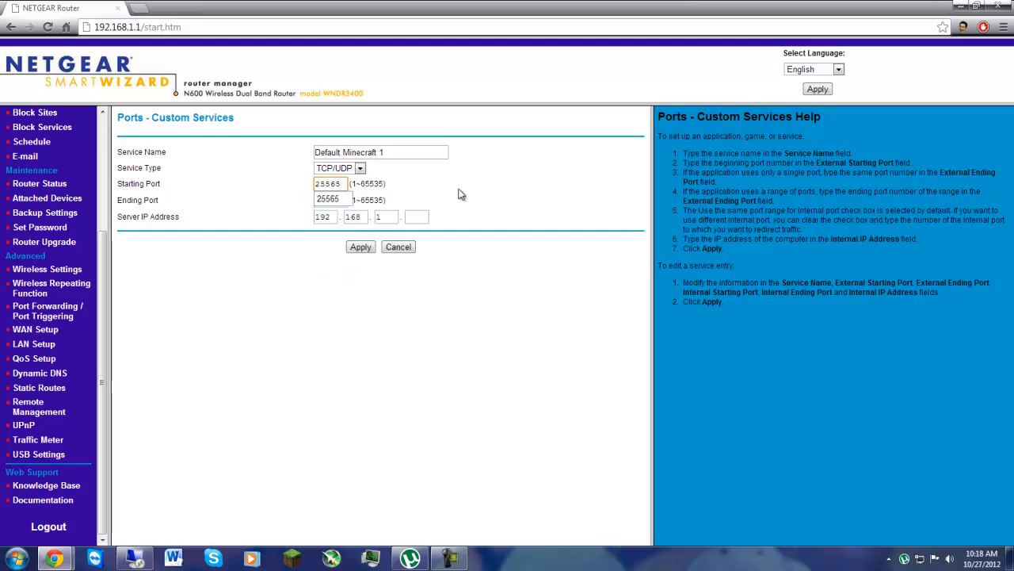
pyautogui.click(479, 201)
pyautogui.click(134, 559)
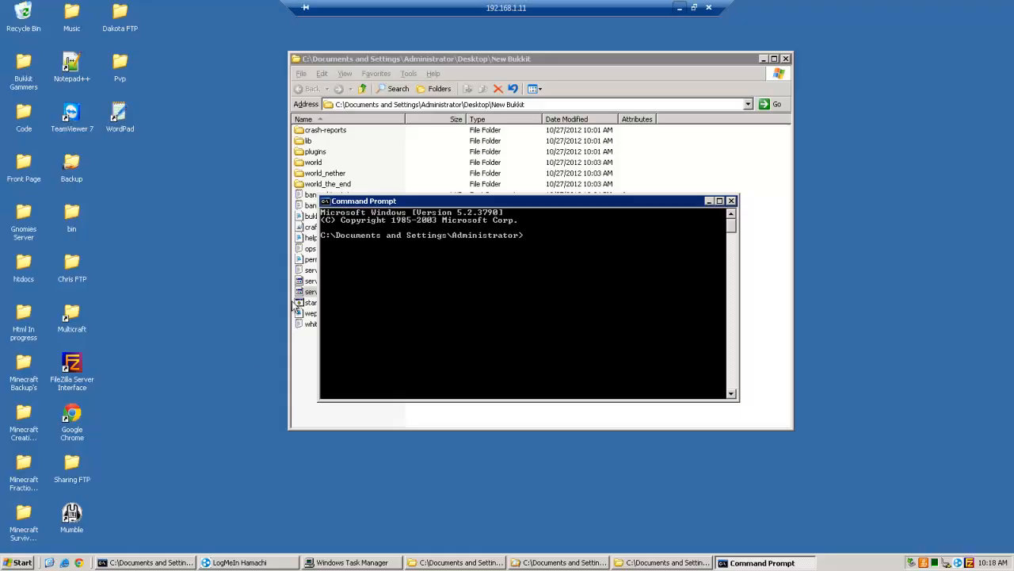
pyautogui.click(731, 200)
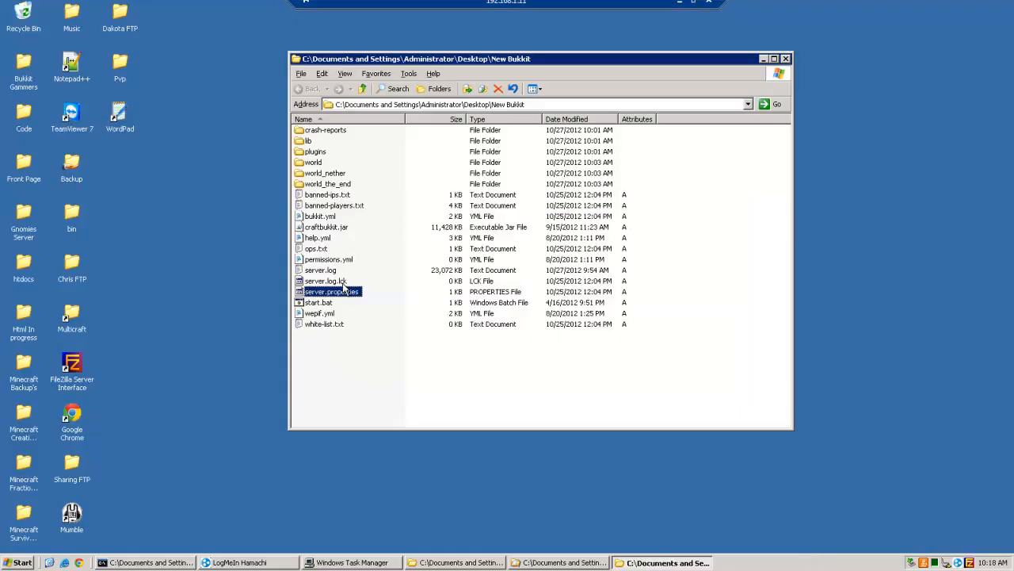
pyautogui.rightClick(339, 291)
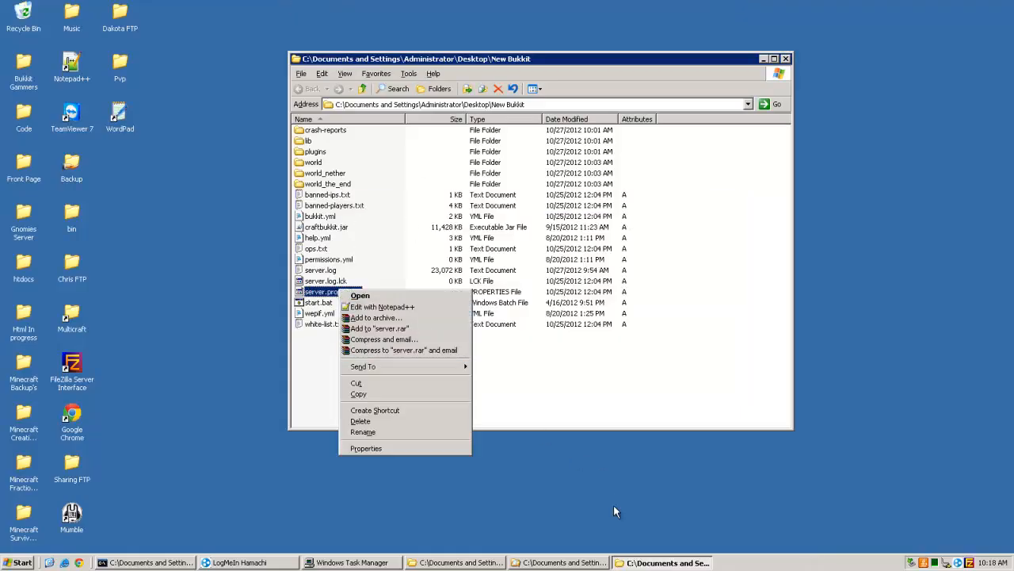
pyautogui.click(382, 306)
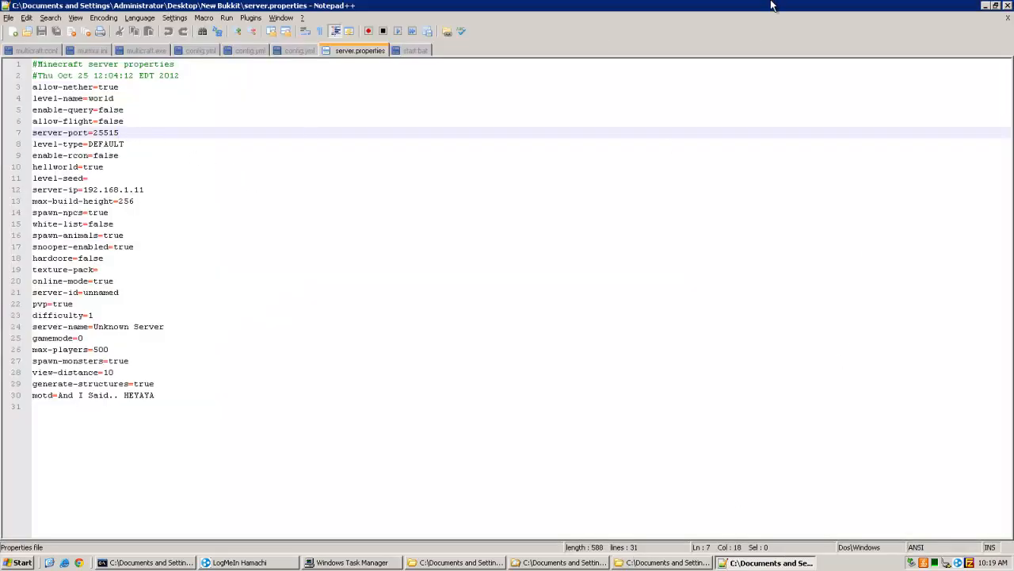
pyautogui.press('BackSpace')
pyautogui.press('BackSpace')
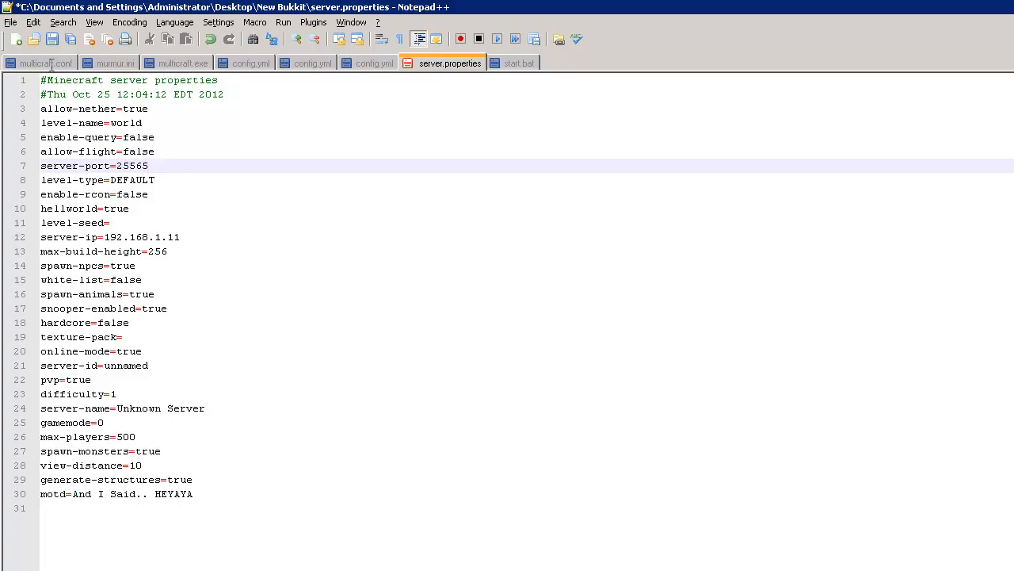
pyautogui.click(52, 39)
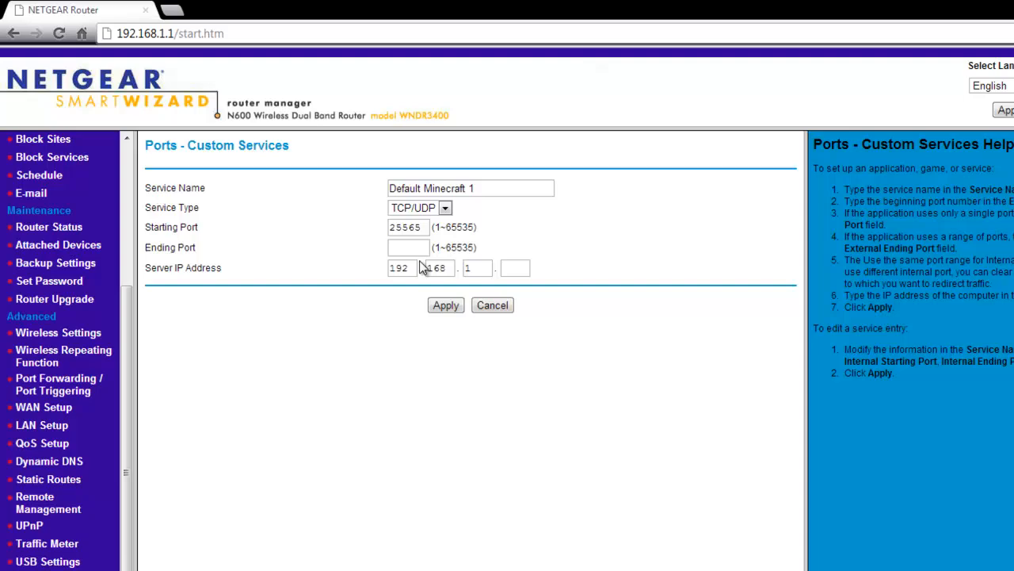
# Step: Set the custom service's ending port to 25565 and its server IP address to 192.168.1.5
pyautogui.click(412, 247)
pyautogui.write('25565')
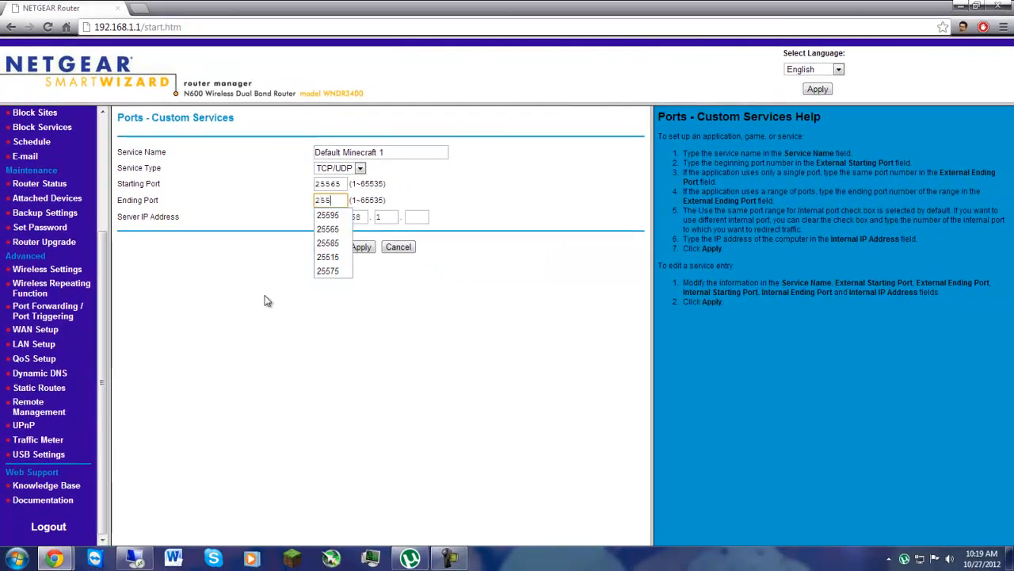
pyautogui.click(418, 216)
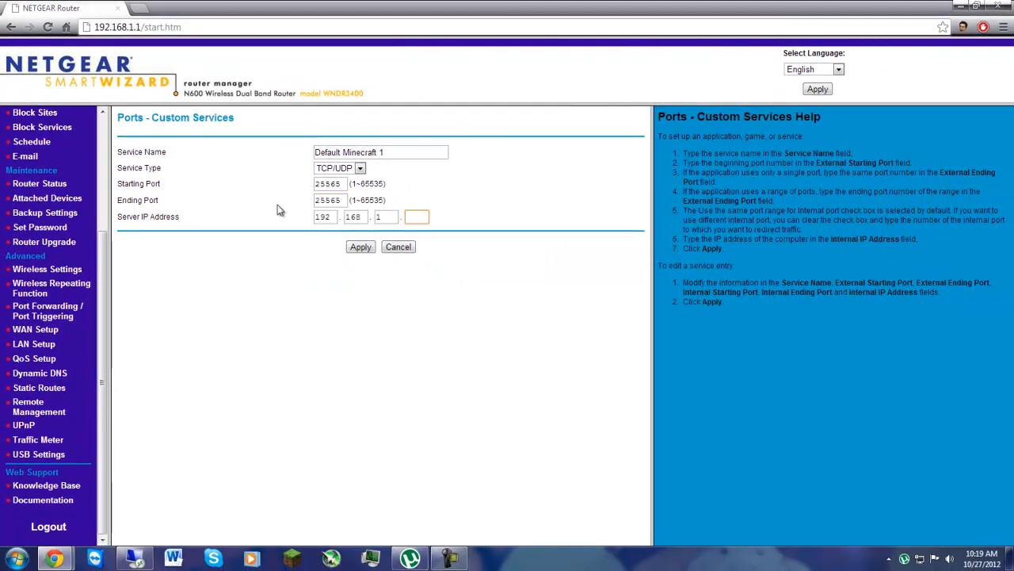
pyautogui.write('5')
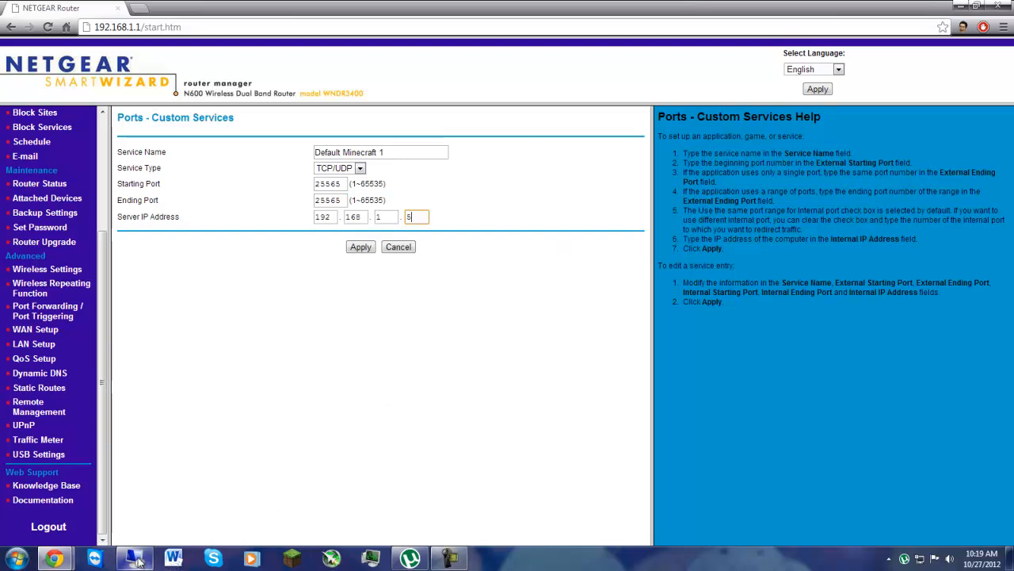
# Step: Open the Windows Command Processor briefly, then close the router page without applying the custom service
pyautogui.click(10, 558)
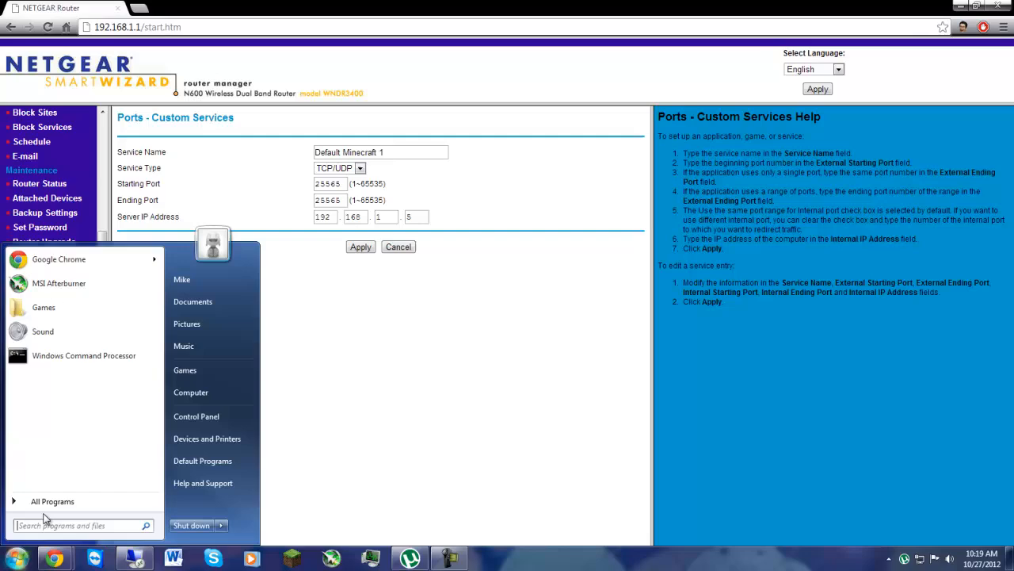
pyautogui.click(130, 353)
pyautogui.click(424, 23)
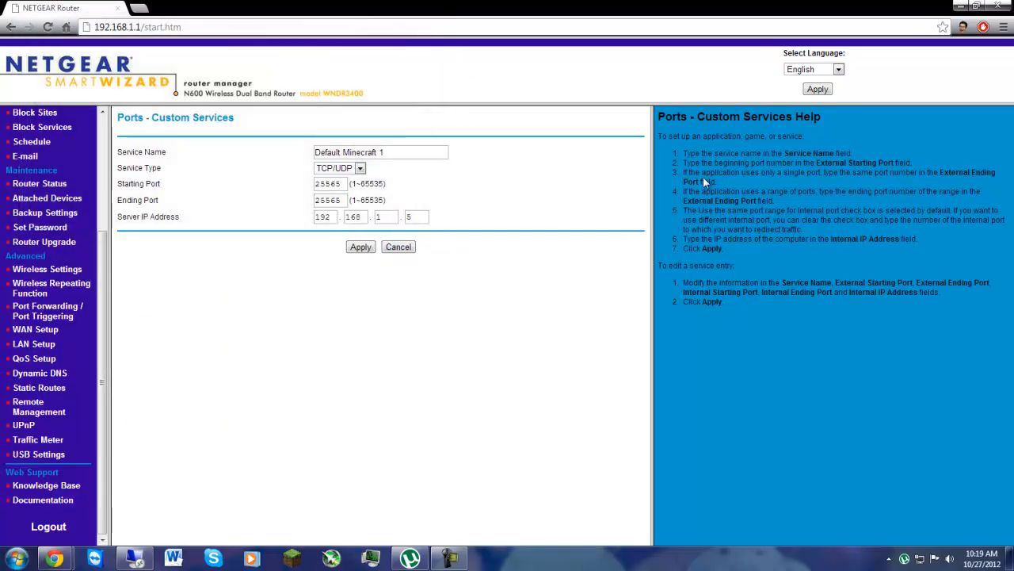
pyautogui.click(1002, 5)
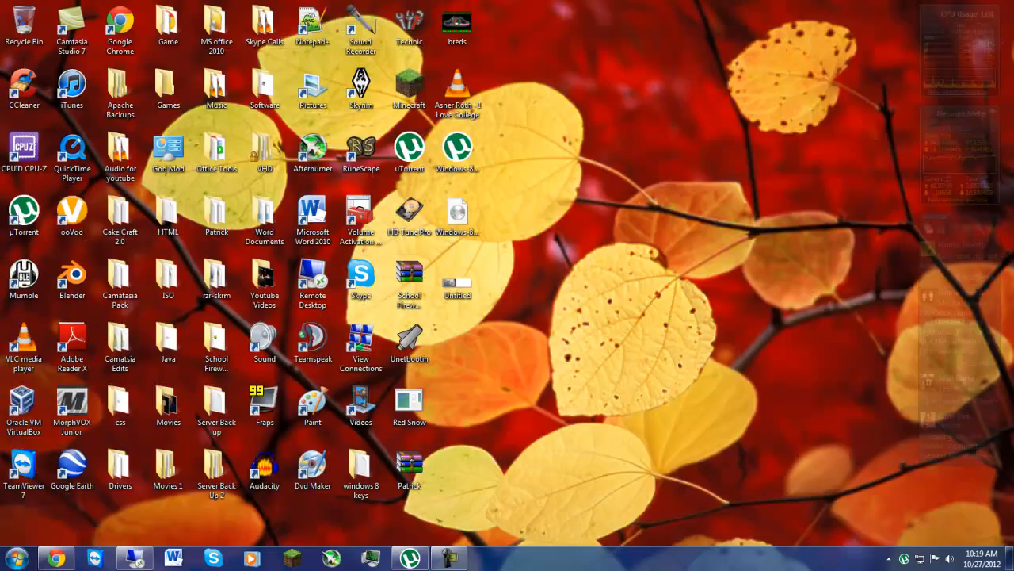
# Step: Switch to the remote desktop session, try to start the Bukkit server from the New Bukkit folder and close its console
pyautogui.click(135, 558)
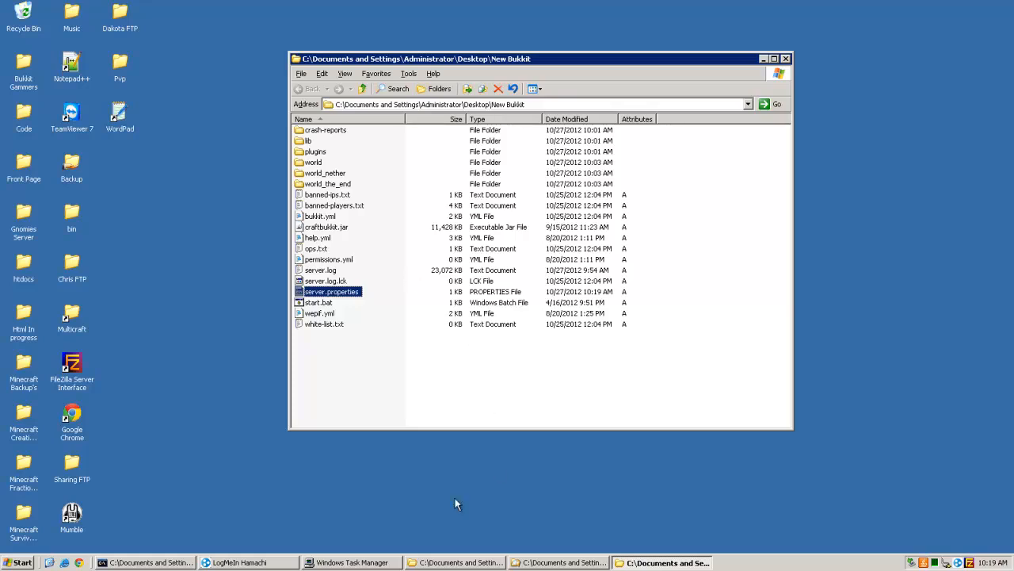
pyautogui.click(439, 407)
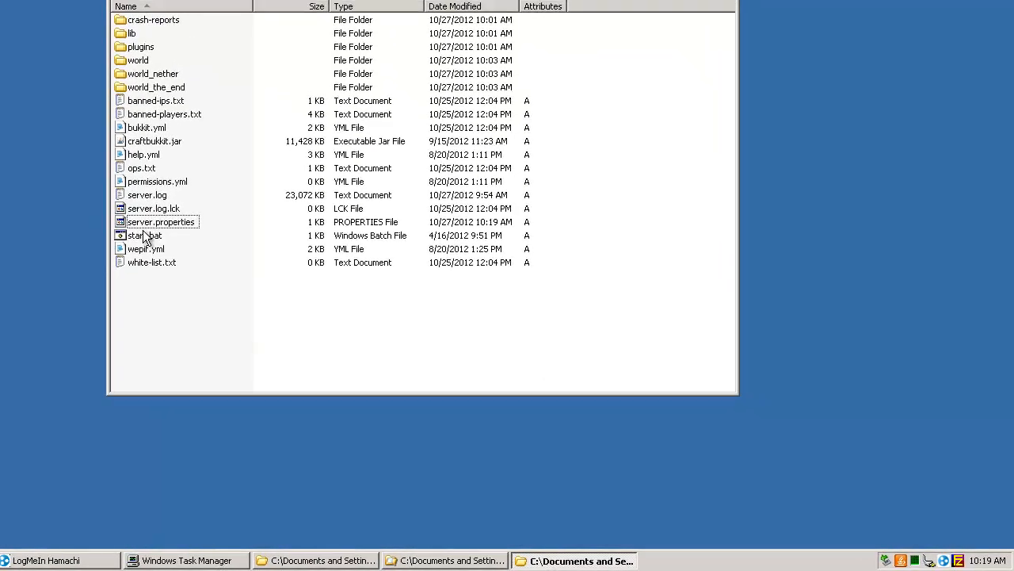
pyautogui.doubleClick(145, 236)
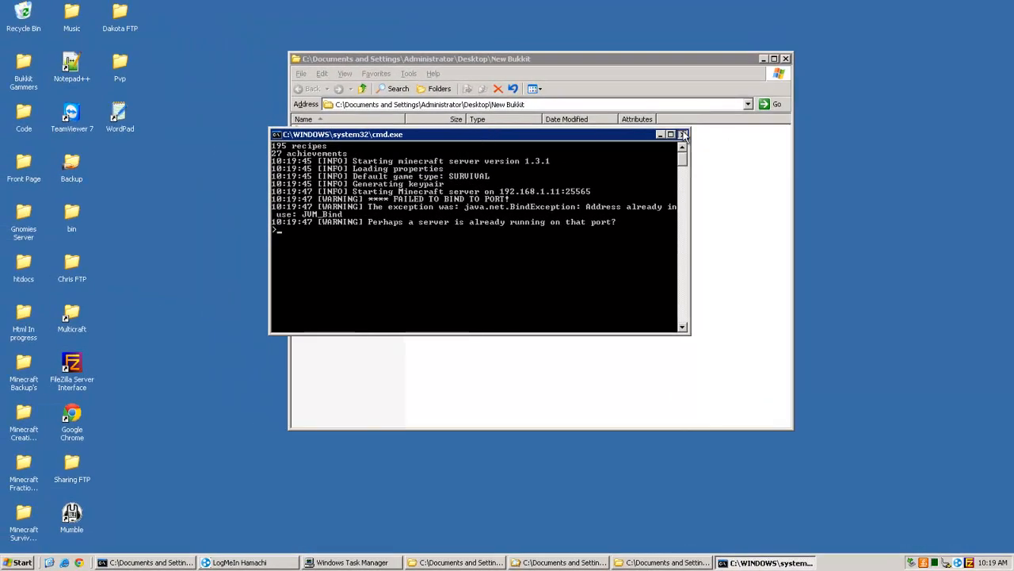
pyautogui.click(684, 135)
# Step: Delete all operator names from ops.txt in the New Bukkit folder and save the emptied file
pyautogui.moveTo(369, 403); pyautogui.dragTo(306, 205)
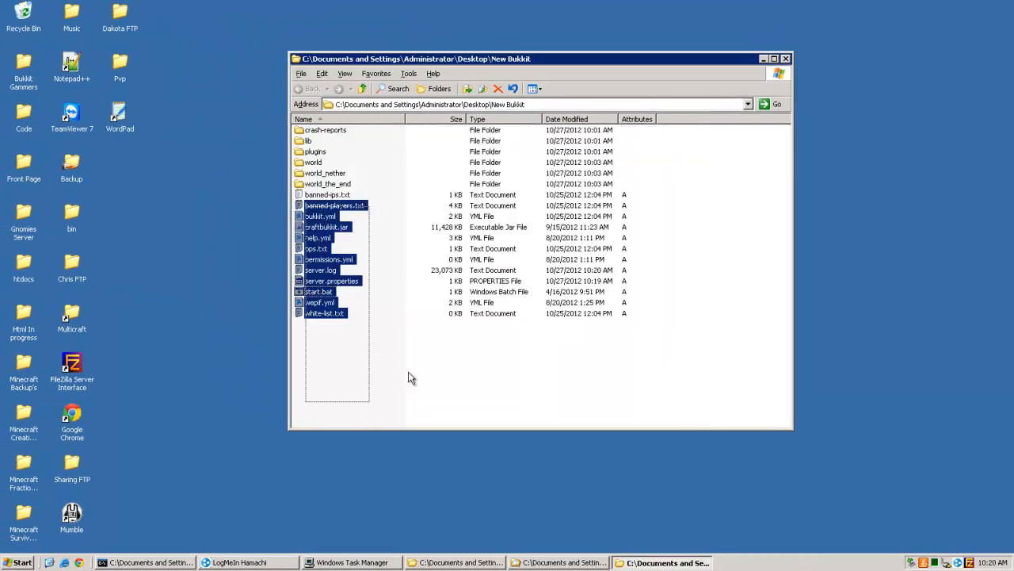
pyautogui.doubleClick(316, 248)
pyautogui.hotkey('ctrl', 'a')
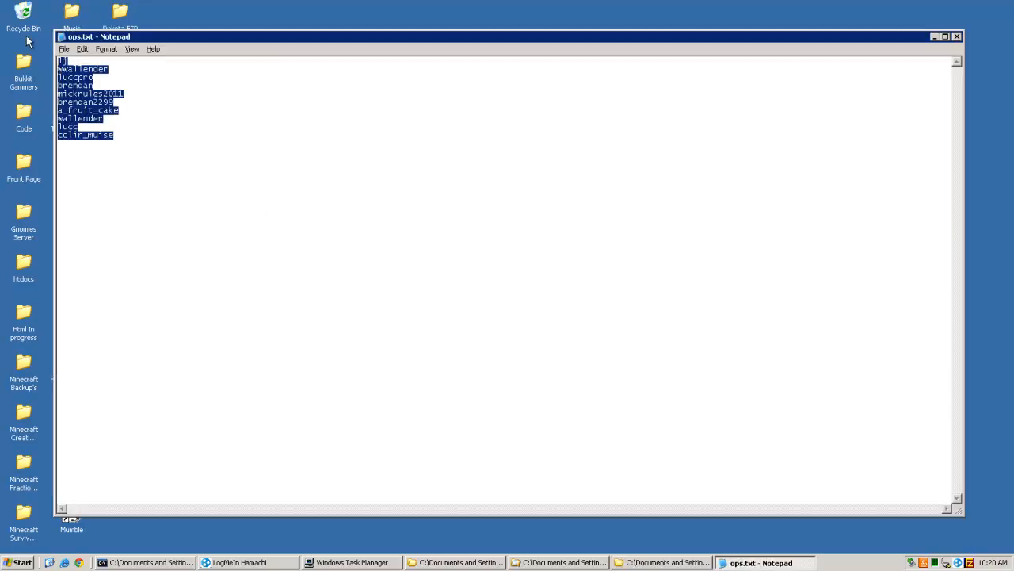
pyautogui.press('Delete')
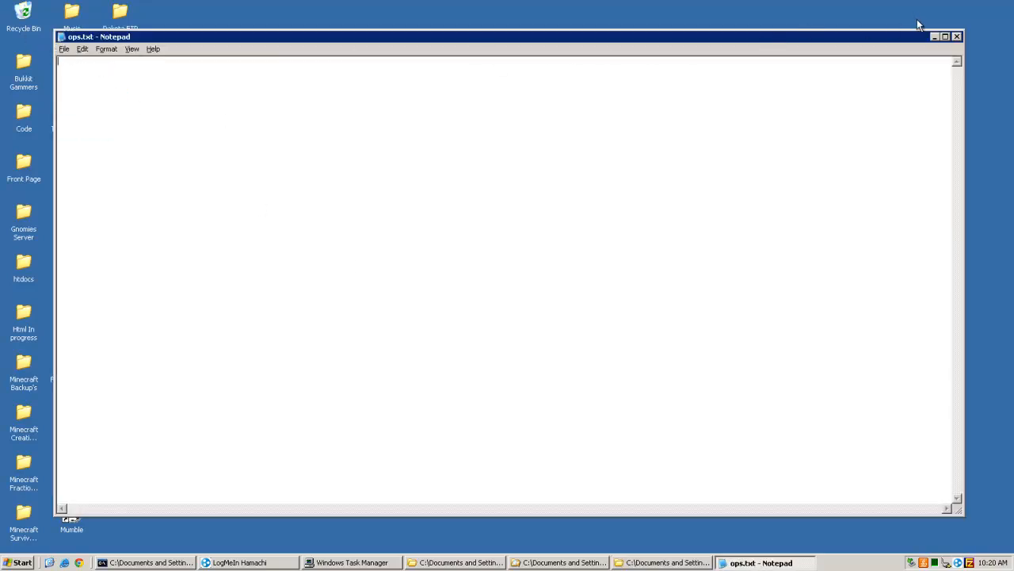
pyautogui.click(957, 36)
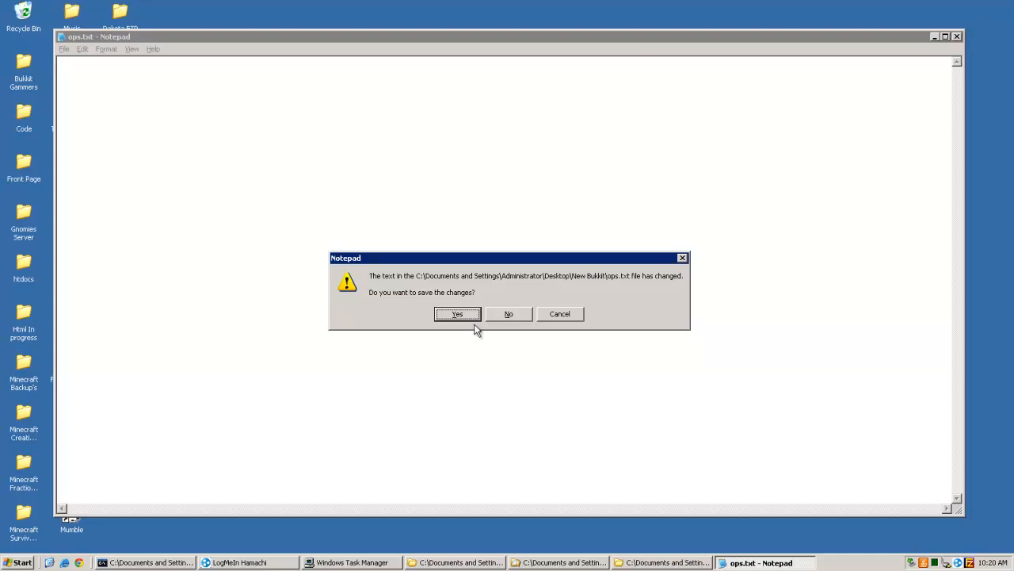
pyautogui.click(444, 316)
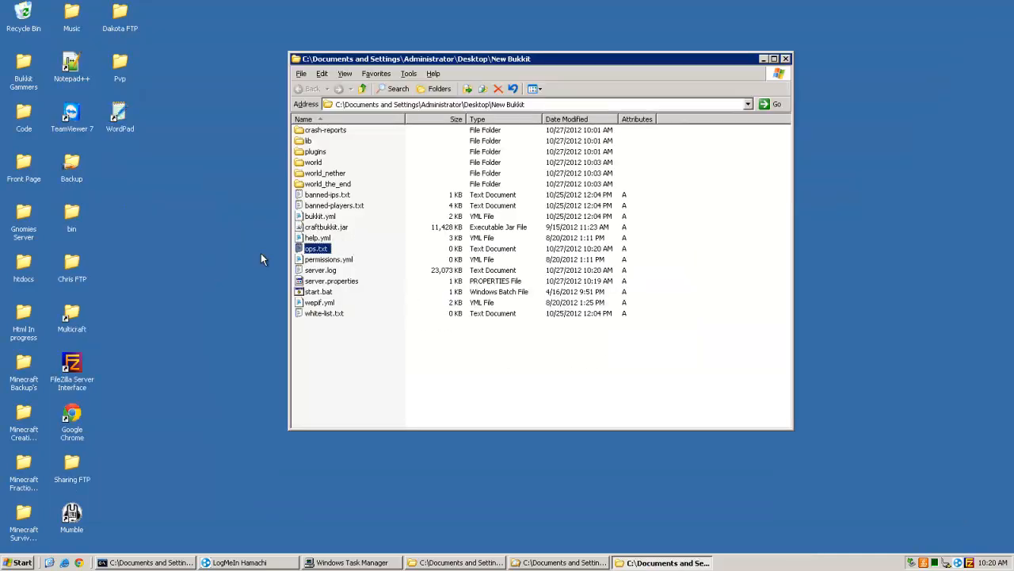
# Step: Leave the remote desktop session and enter the address ipchicken.com in a new Google Chrome window on the local computer
pyautogui.click(80, 563)
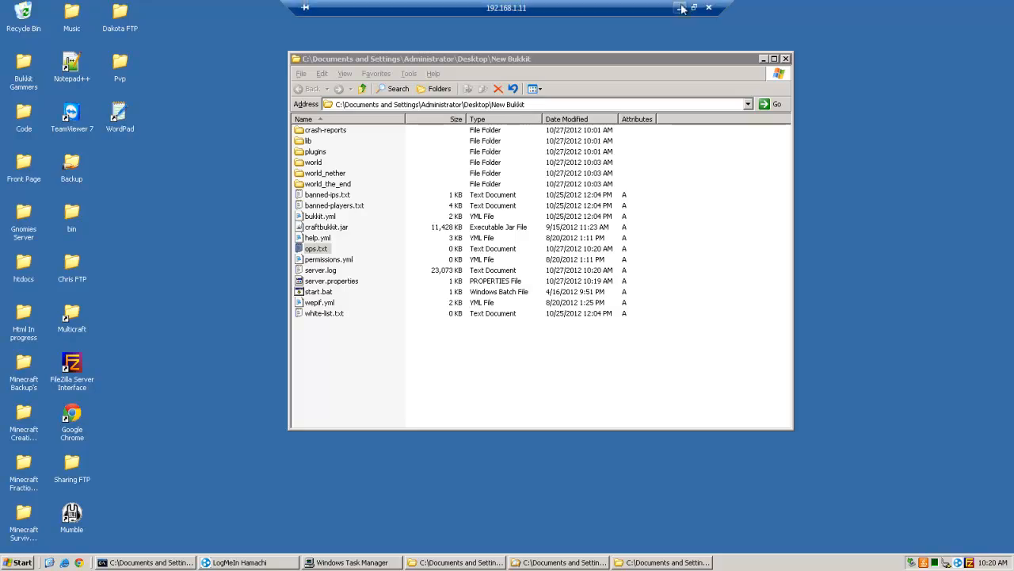
pyautogui.click(684, 8)
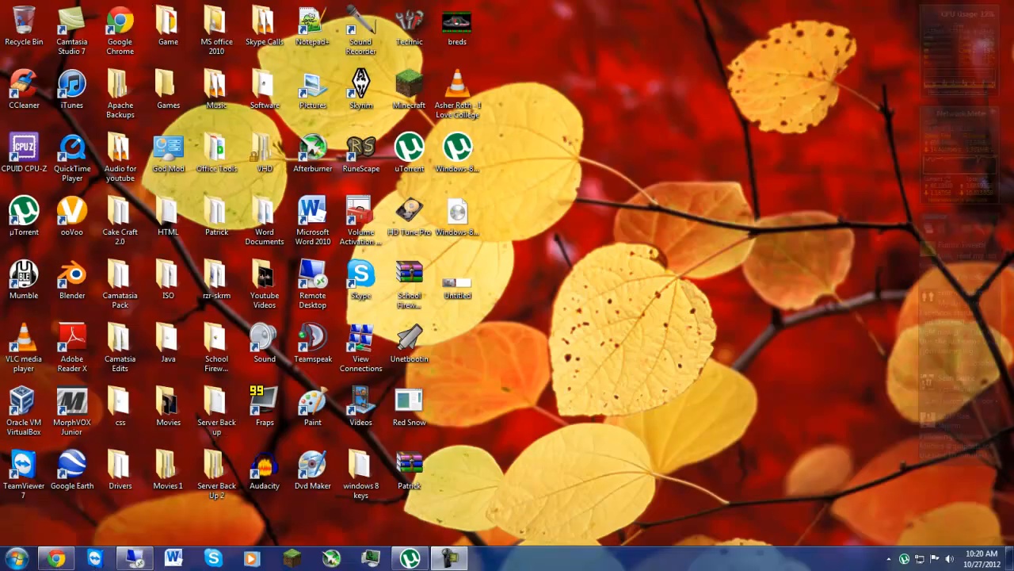
pyautogui.click(54, 561)
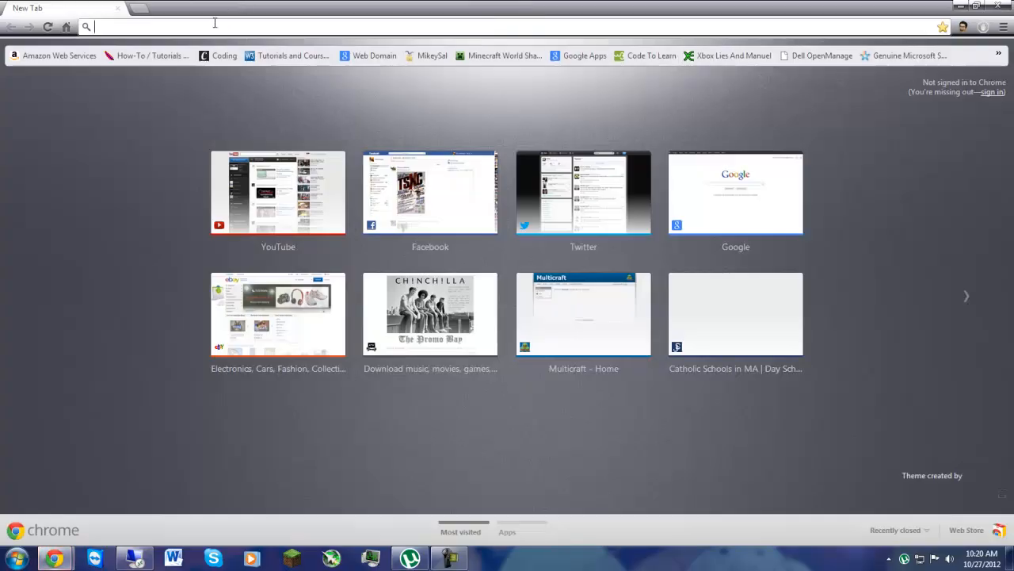
pyautogui.write('i')
pyautogui.press('BackSpace')
pyautogui.press('BackSpace')
pyautogui.write('ipchicken.com')
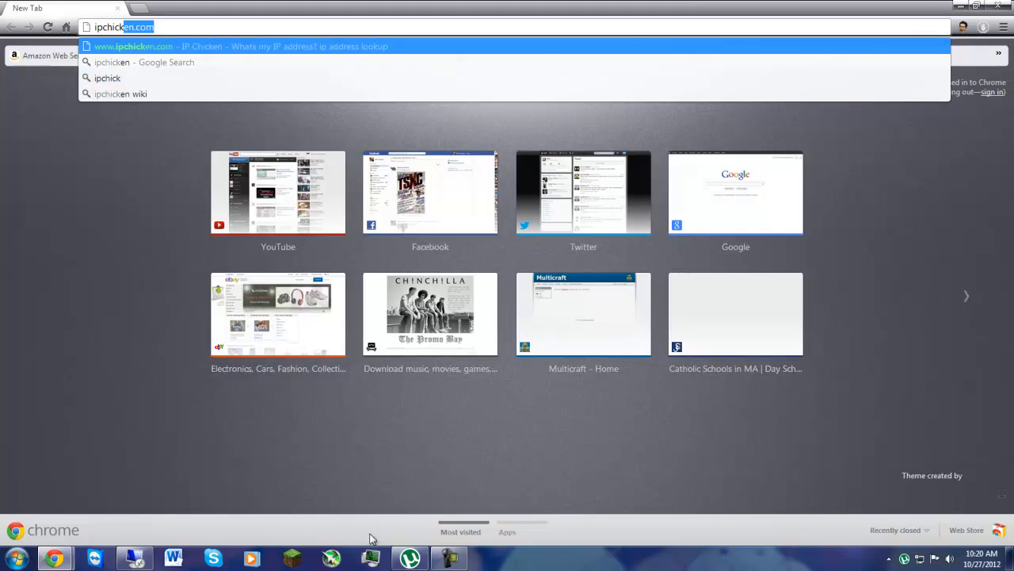
# Step: Launch Minecraft and continue through the launcher to the game's main menu
pyautogui.click(293, 558)
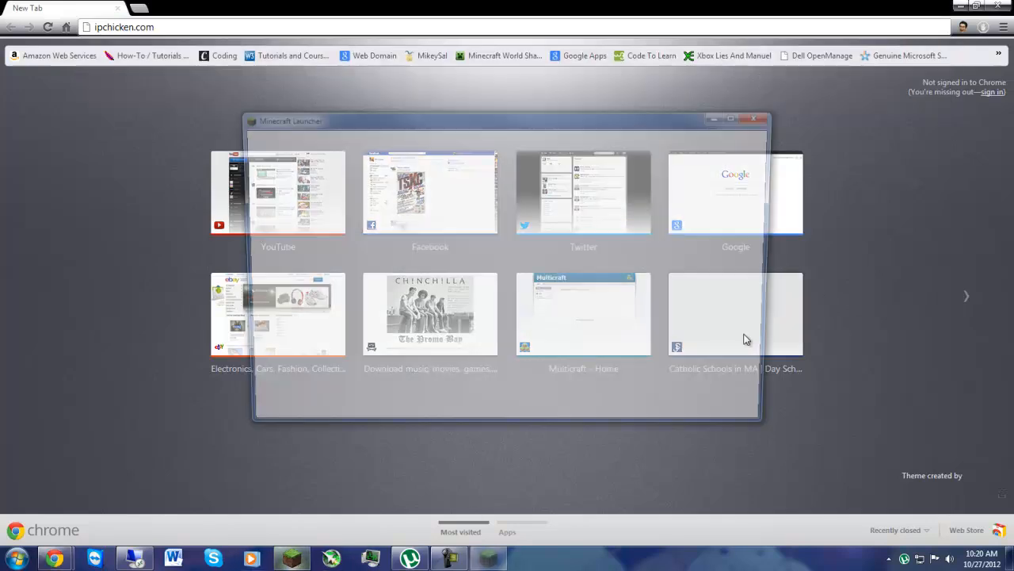
pyautogui.press('Return')
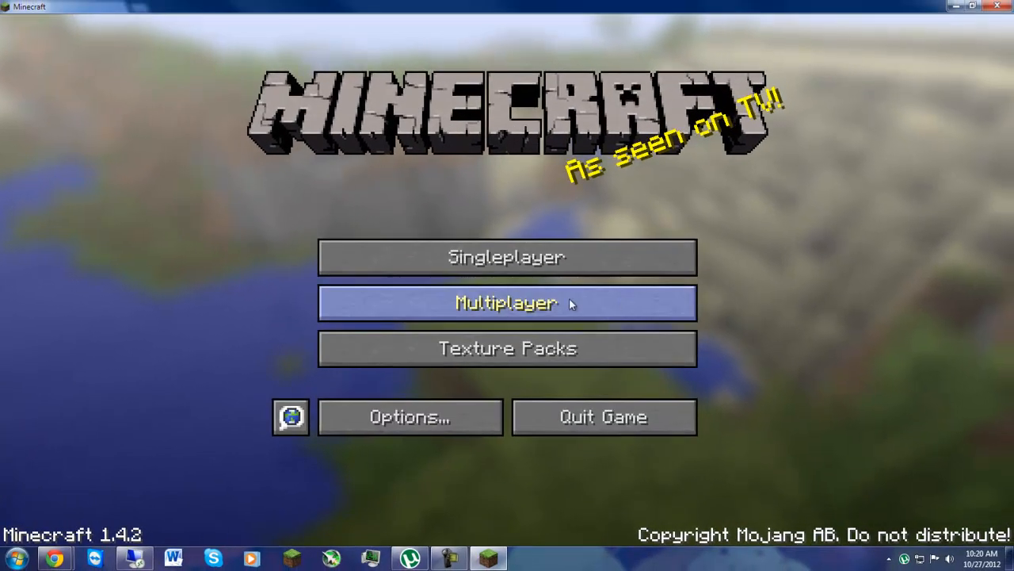
# Step: Look through the saved multiplayer servers and their status, and return to the main menu
pyautogui.click(569, 303)
pyautogui.scroll(-3, 546, 158)
pyautogui.scroll(3, 618, 171)
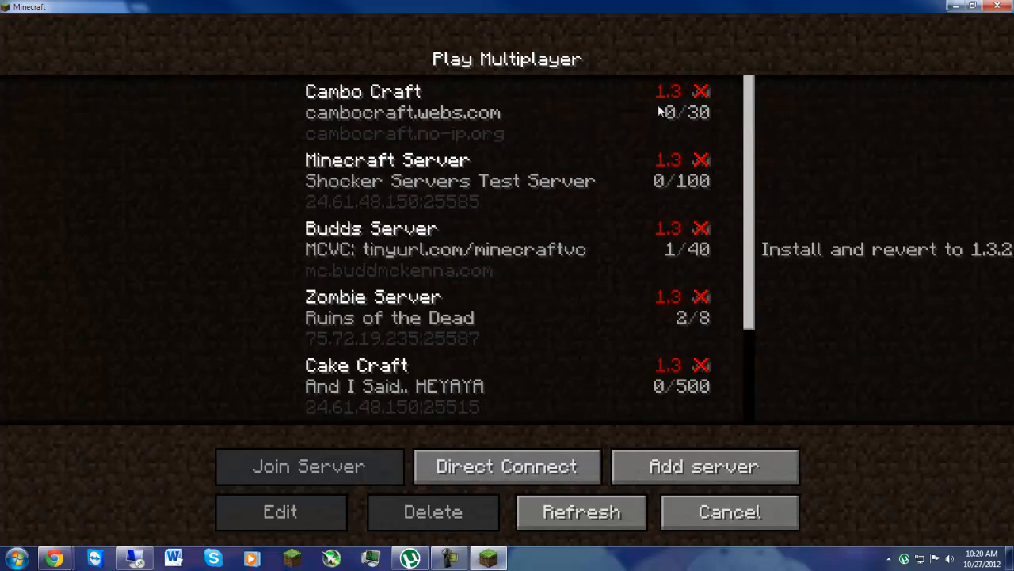
pyautogui.click(687, 113)
pyautogui.click(668, 176)
pyautogui.click(664, 253)
pyautogui.click(665, 321)
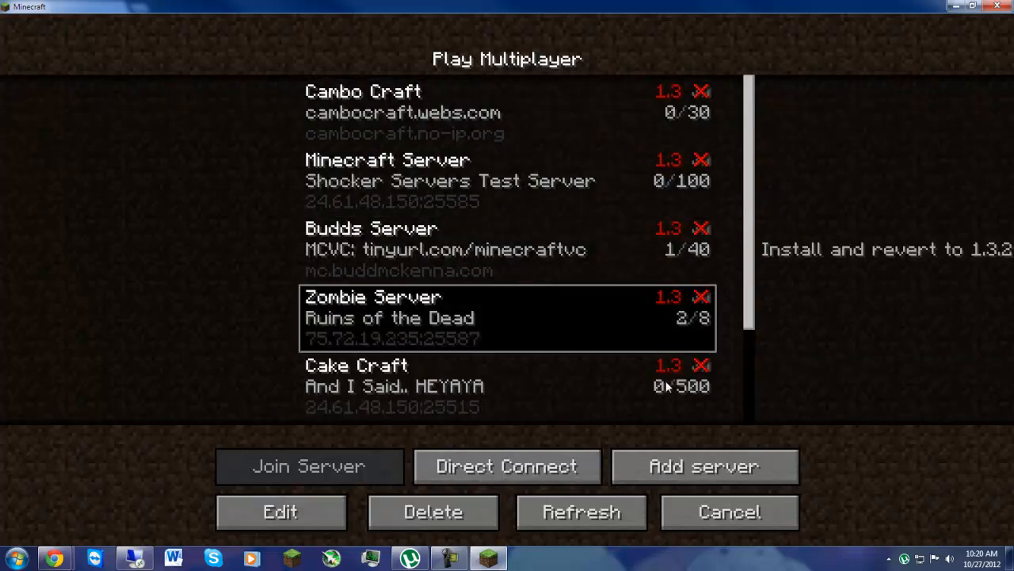
pyautogui.click(667, 386)
pyautogui.scroll(-3, 620, 158)
pyautogui.click(729, 512)
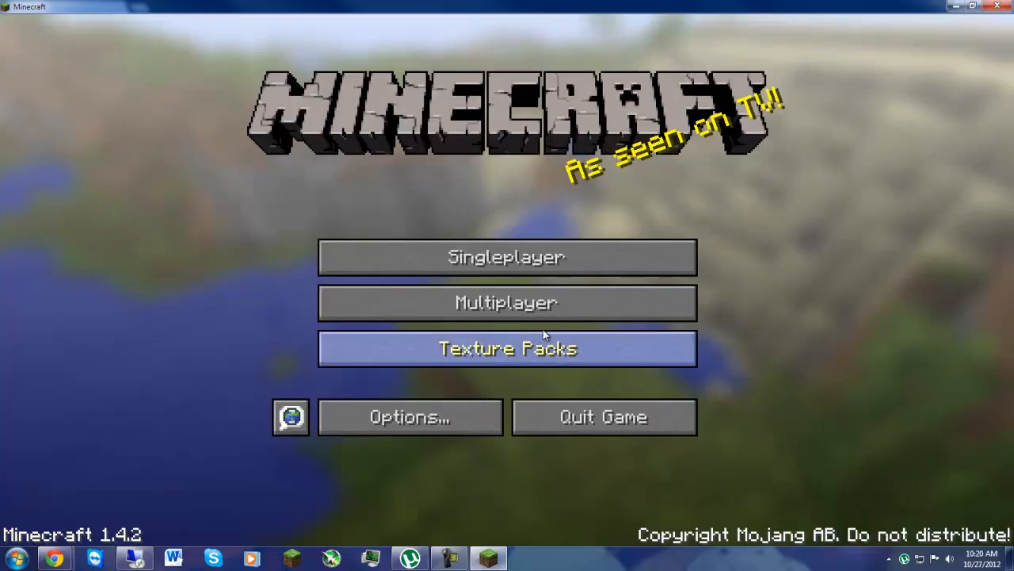
# Step: Start a new multiplayer server entry named My server, leave its address empty and cancel the entry
pyautogui.click(544, 299)
pyautogui.scroll(-3, 534, 367)
pyautogui.click(684, 466)
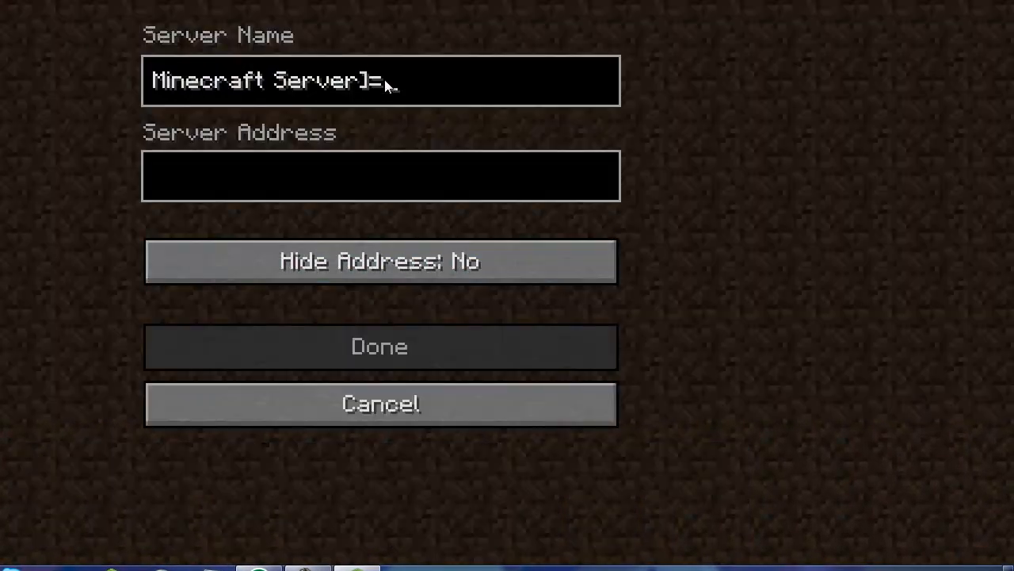
pyautogui.press('BackSpace')
pyautogui.press('BackSpace')
pyautogui.press('BackSpace')
pyautogui.press('BackSpace')
pyautogui.press('BackSpace')
pyautogui.press('BackSpace')
pyautogui.press('BackSpace')
pyautogui.press('BackSpace')
pyautogui.press('BackSpace')
pyautogui.press('BackSpace')
pyautogui.press('BackSpace')
pyautogui.press('BackSpace')
pyautogui.press('BackSpace')
pyautogui.press('BackSpace')
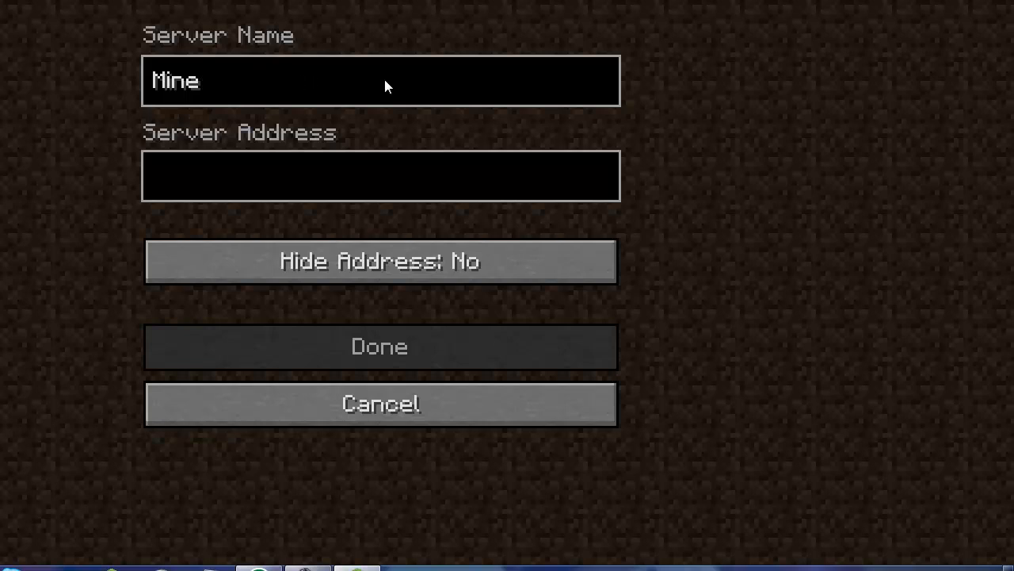
pyautogui.press('BackSpace')
pyautogui.press('BackSpace')
pyautogui.press('BackSpace')
pyautogui.press('BackSpace')
pyautogui.write('My serve')
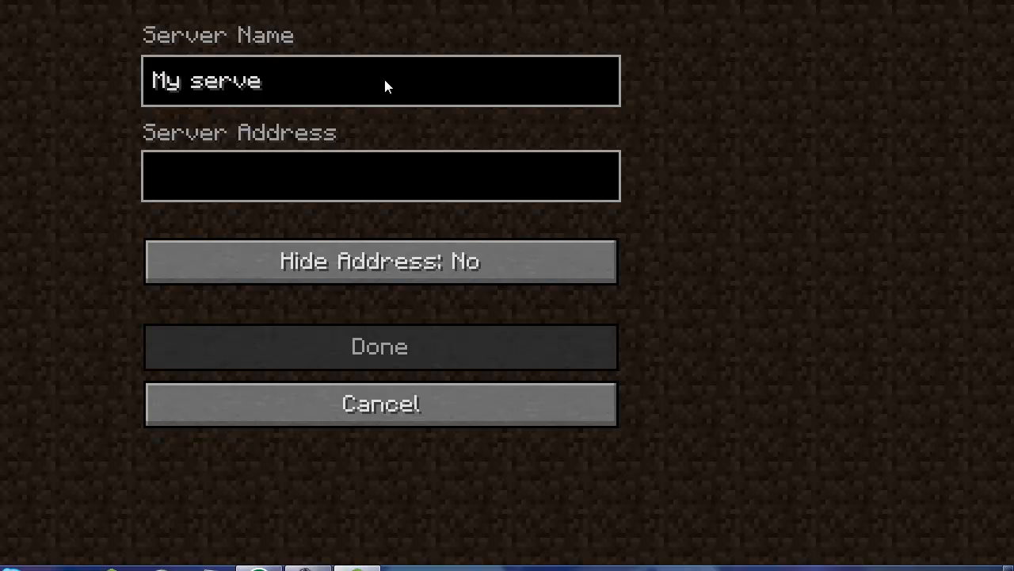
pyautogui.write('r')
pyautogui.click(295, 177)
pyautogui.click(508, 404)
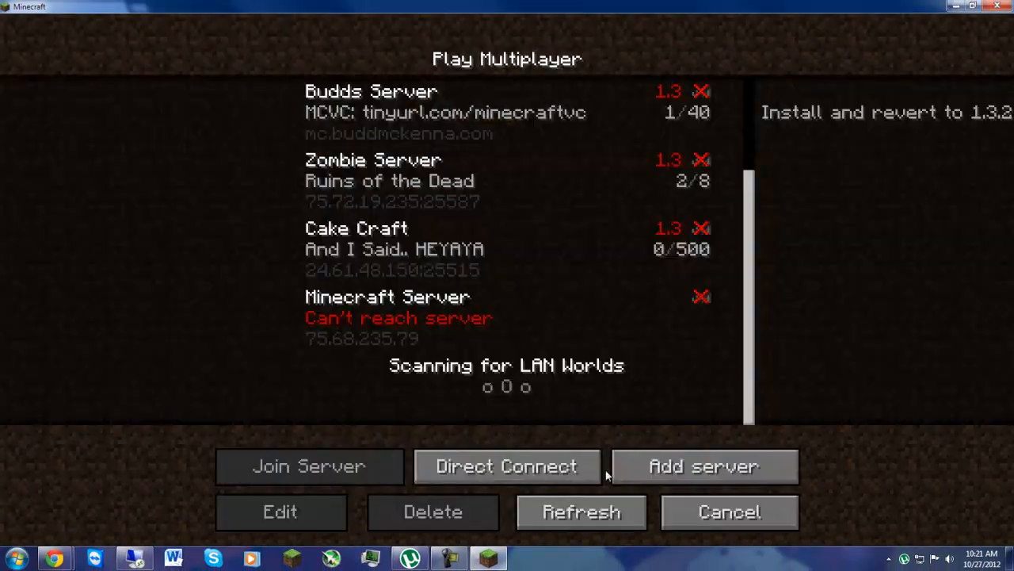
# Step: Leave the multiplayer server list, quit Minecraft and close the Google Chrome window behind it
pyautogui.click(713, 511)
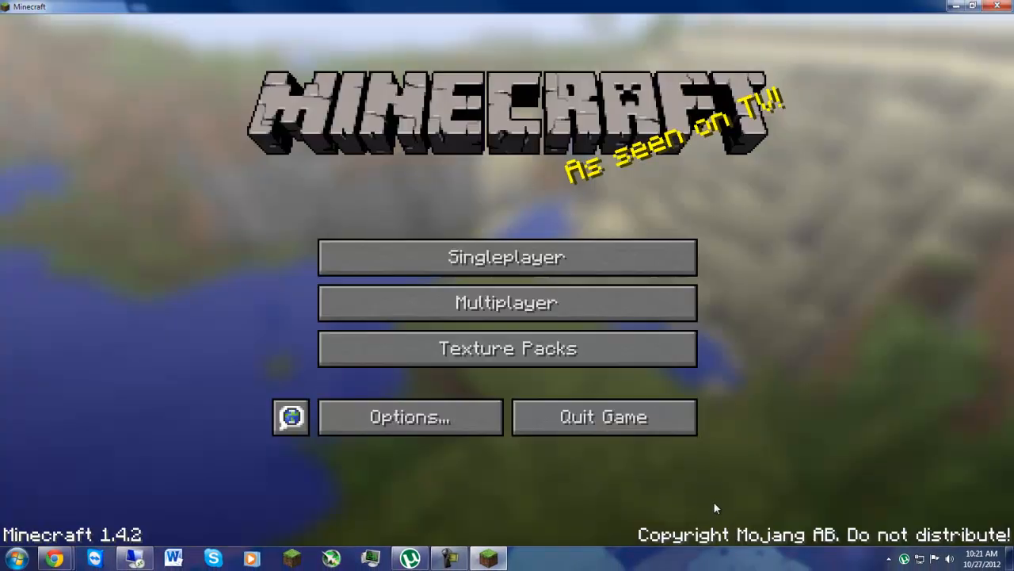
pyautogui.click(603, 434)
pyautogui.click(998, 5)
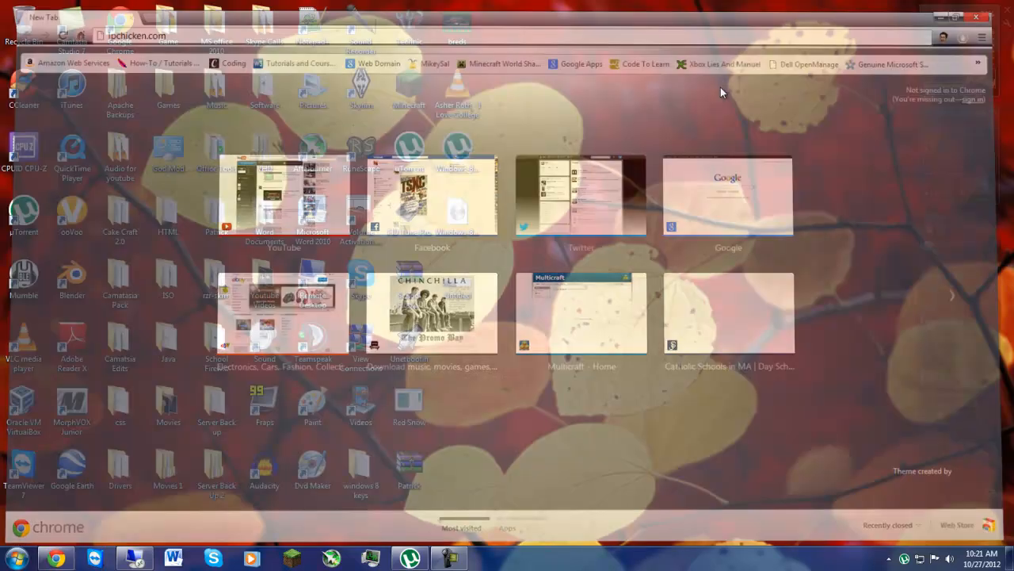